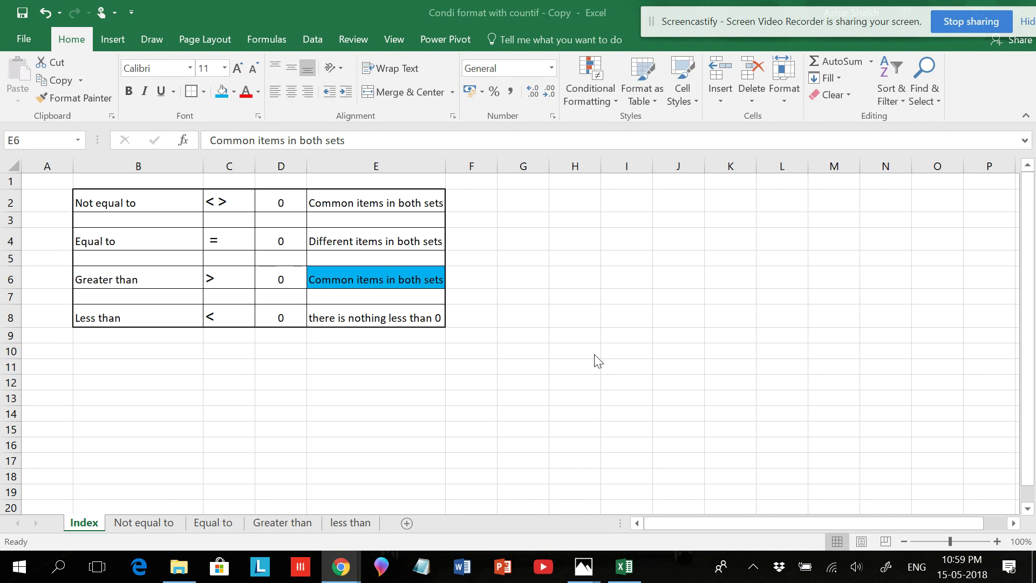
Step: Review the Not equal to and Equal to sheets, and return to the Index sheet's table of comparison operators
click(141, 520)
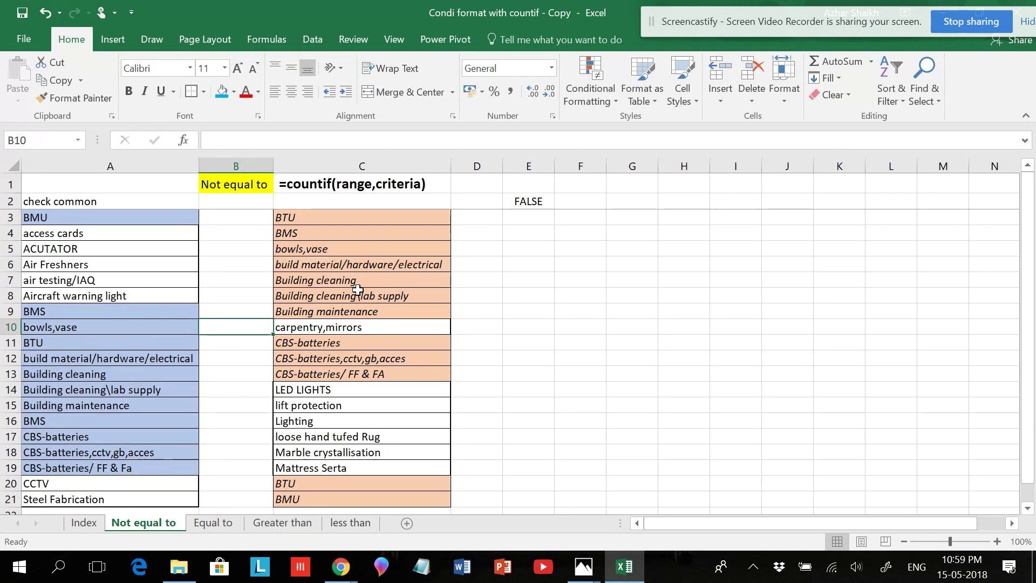
click(213, 523)
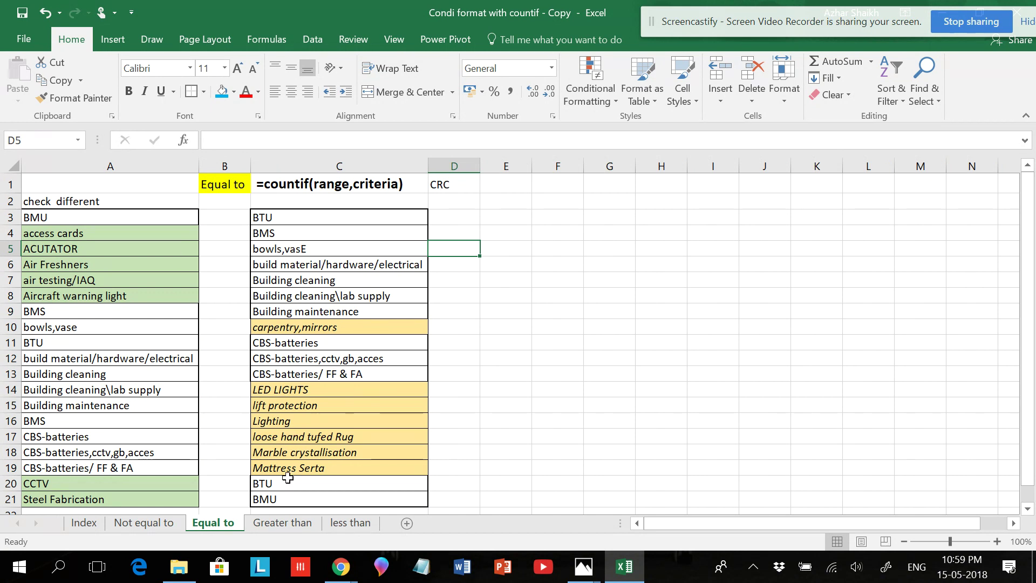
click(86, 526)
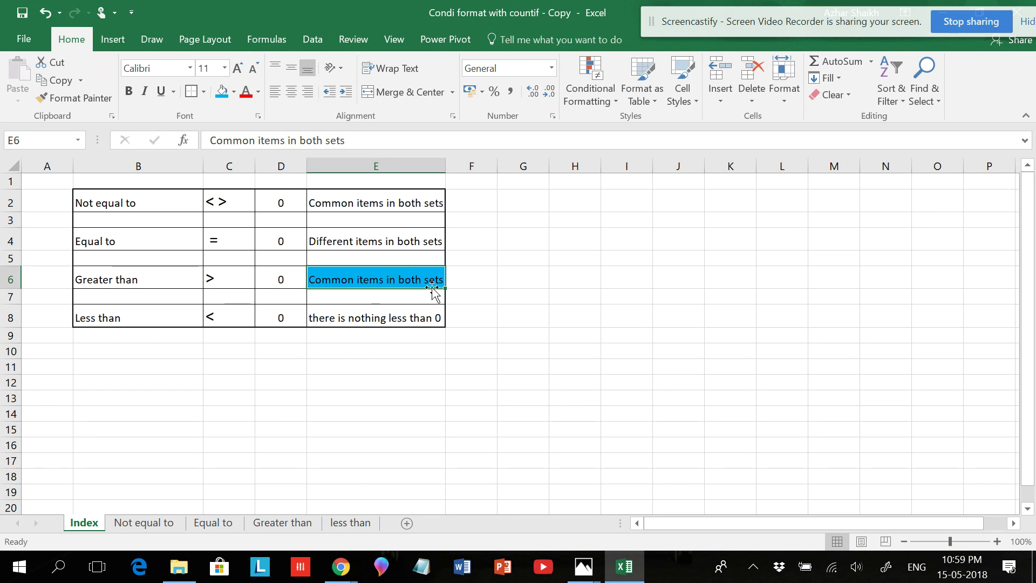
Step: Enter CRC in cell D1 of the Greater than sheet
click(280, 522)
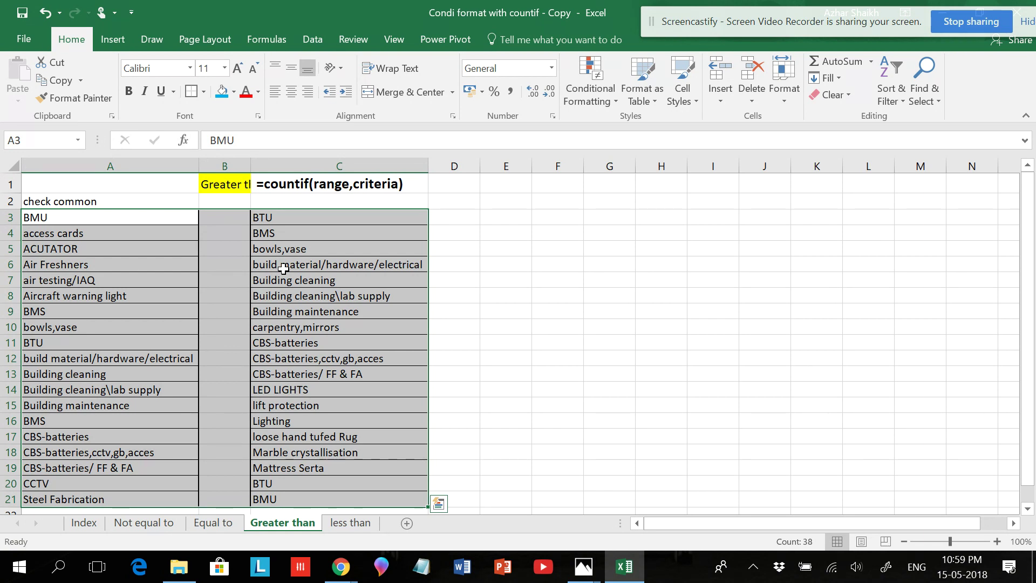
click(123, 218)
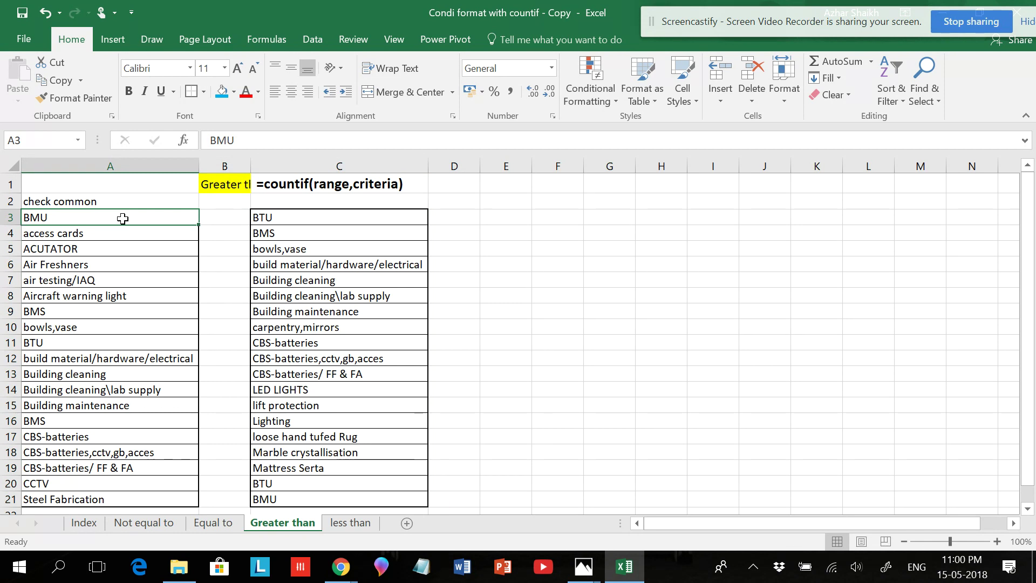
drag(126, 215, 105, 499)
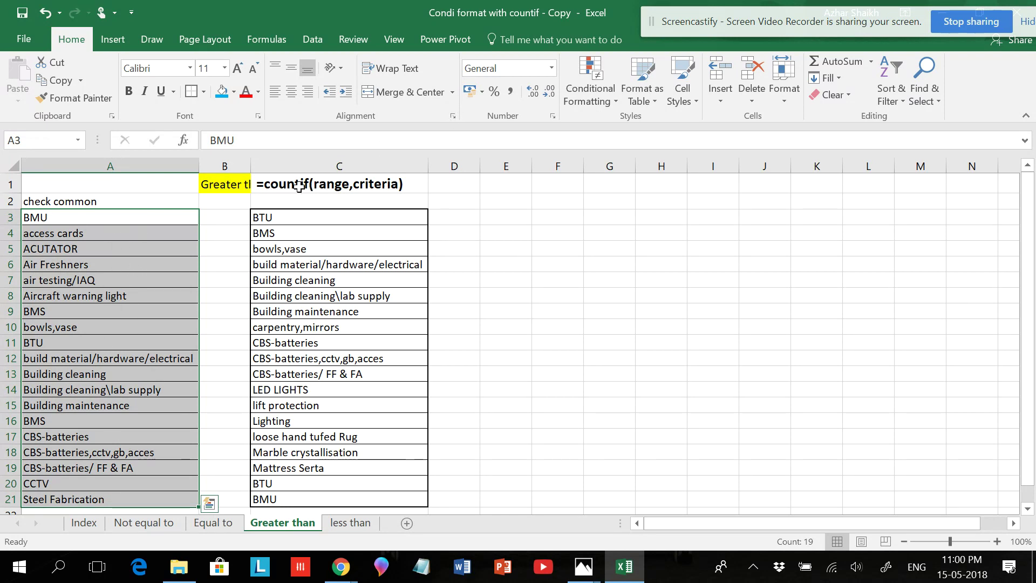
click(459, 201)
click(470, 179)
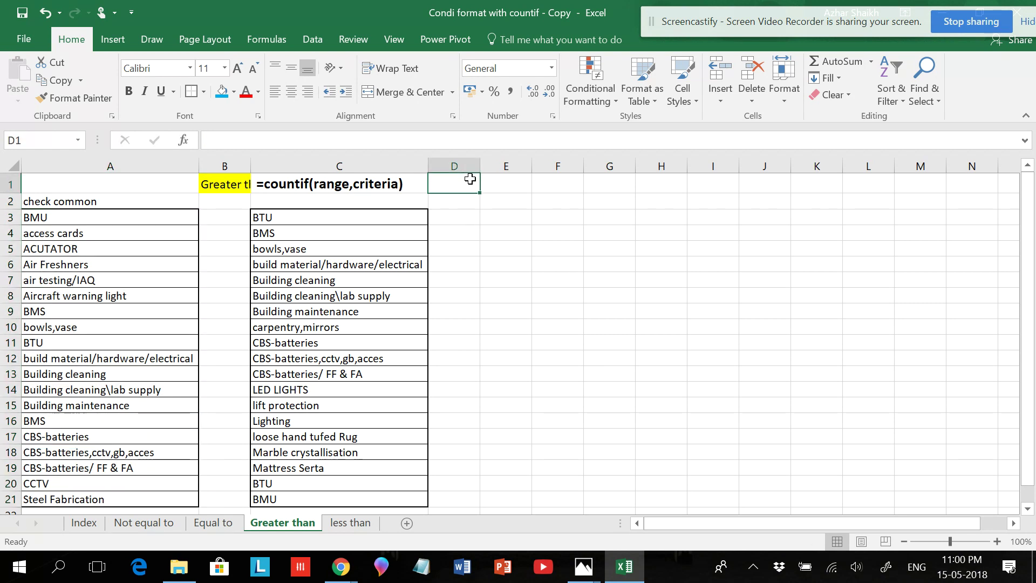
text(CRC)
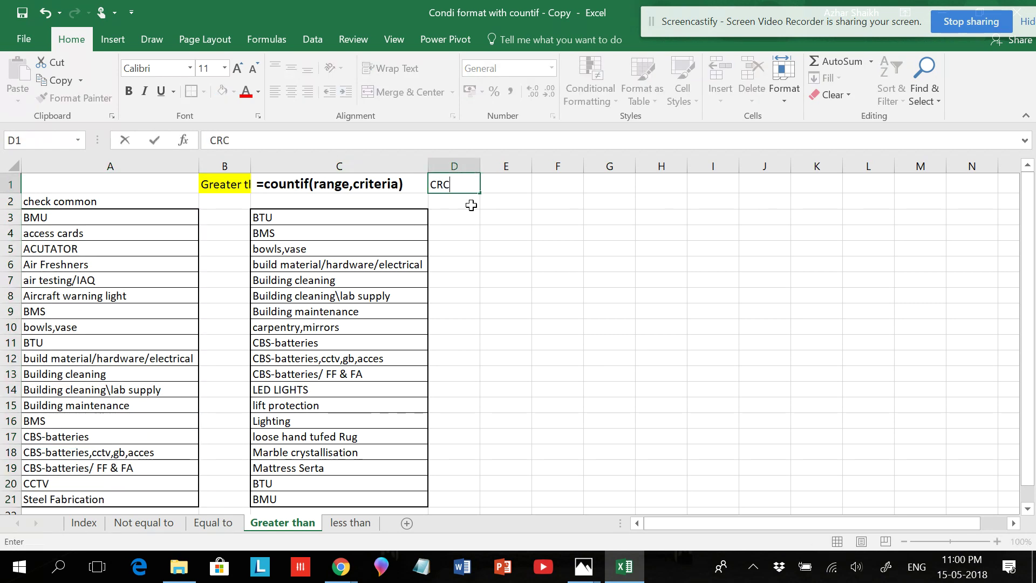
click(457, 229)
Step: Start a formula-based conditional formatting rule for cells A3:A21, beginning its formula with =COUNTIF(
drag(70, 213, 120, 493)
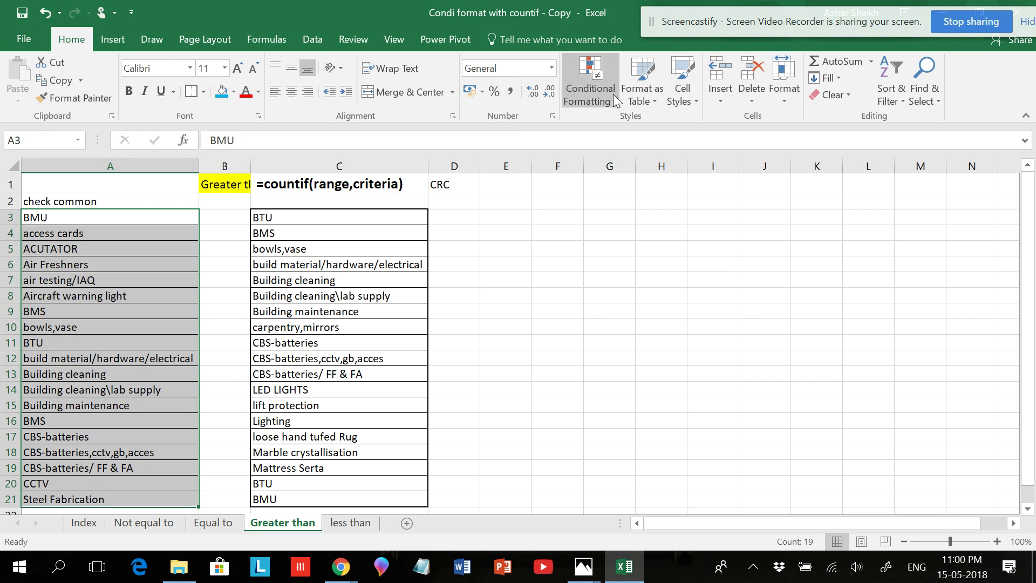
click(613, 94)
click(643, 287)
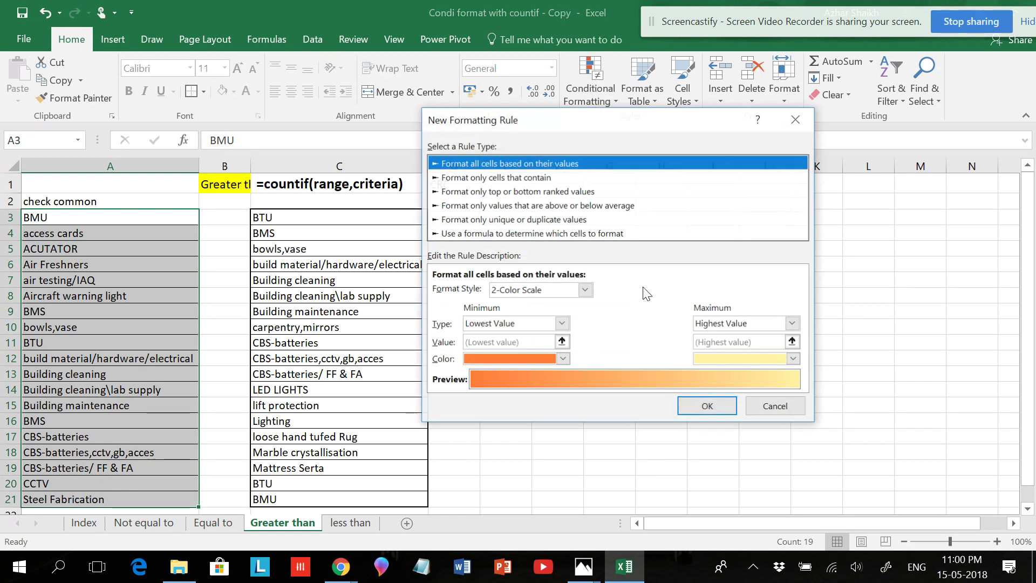
click(565, 233)
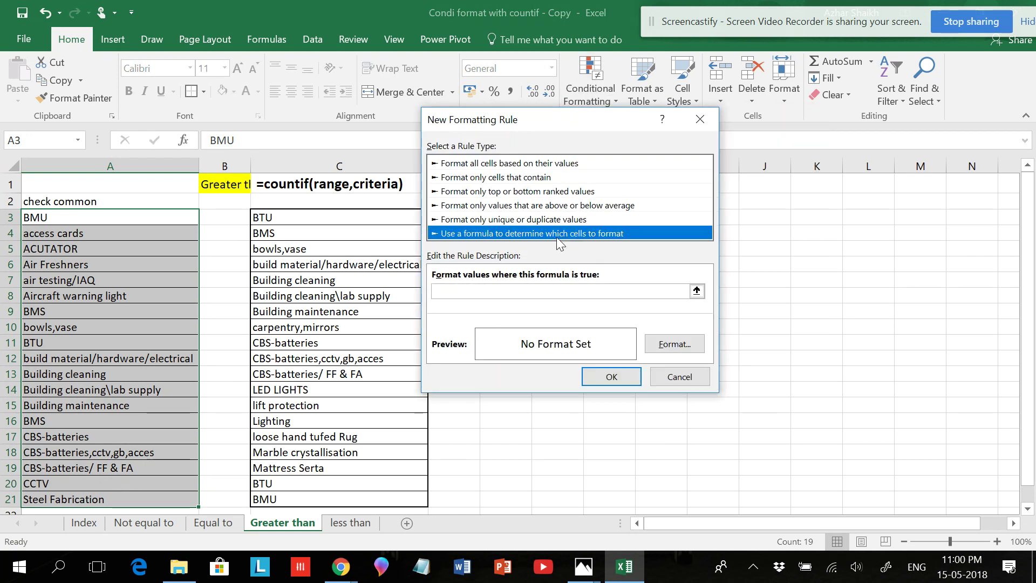
drag(588, 120, 642, 124)
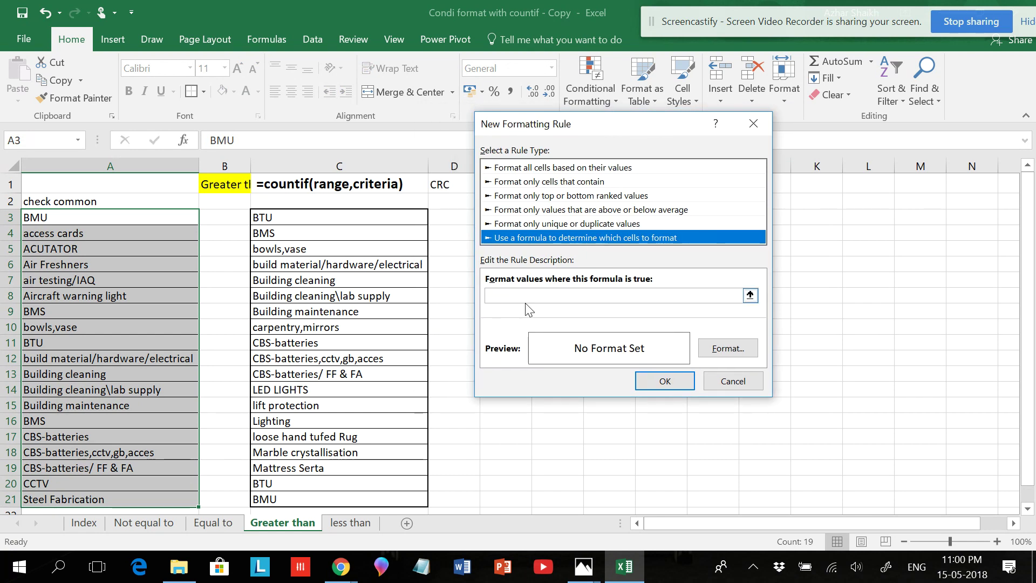
click(520, 296)
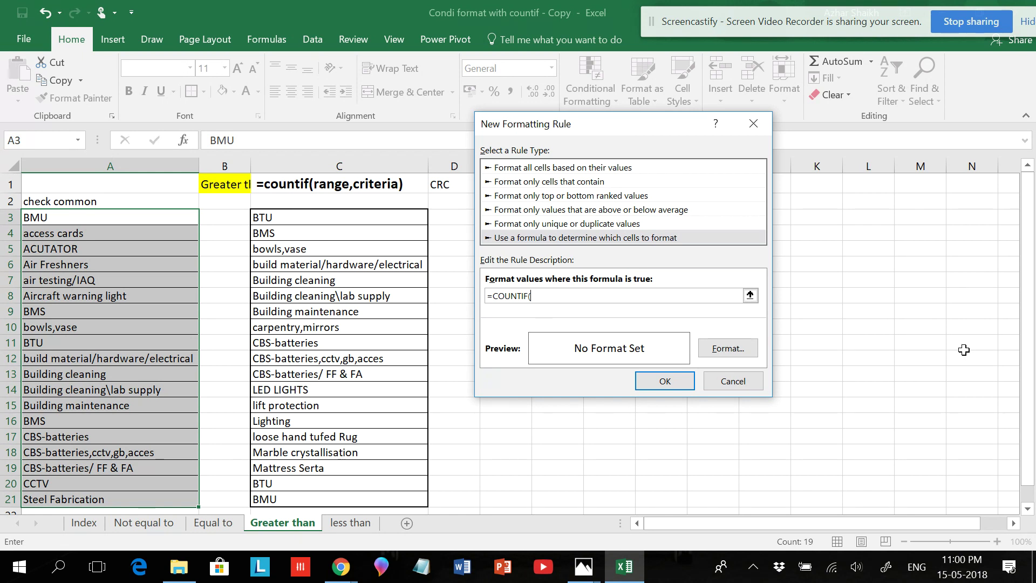
drag(1034, 268, 1032, 281)
drag(1034, 322, 1033, 270)
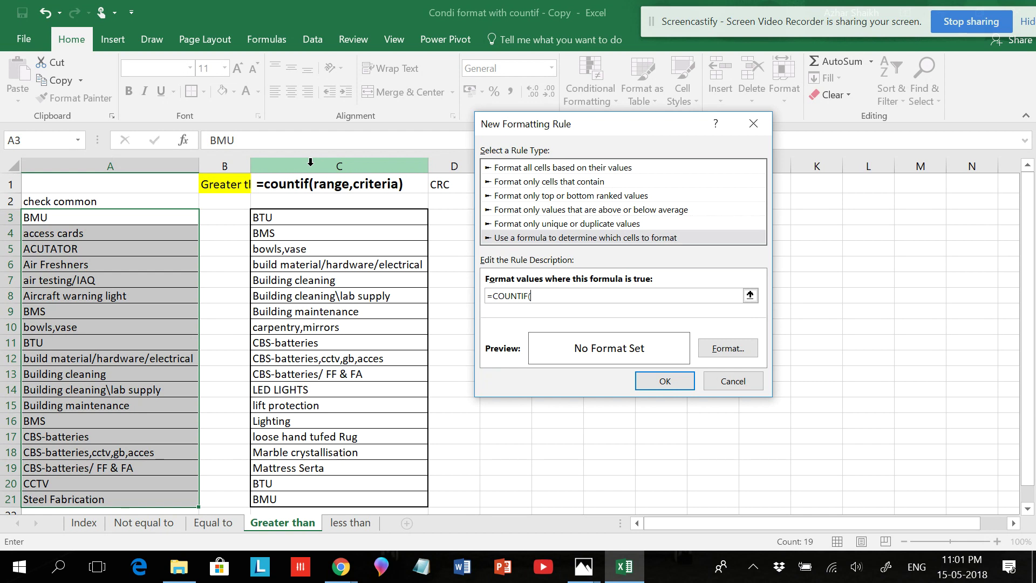
key(XF86AudioLowerVolume)
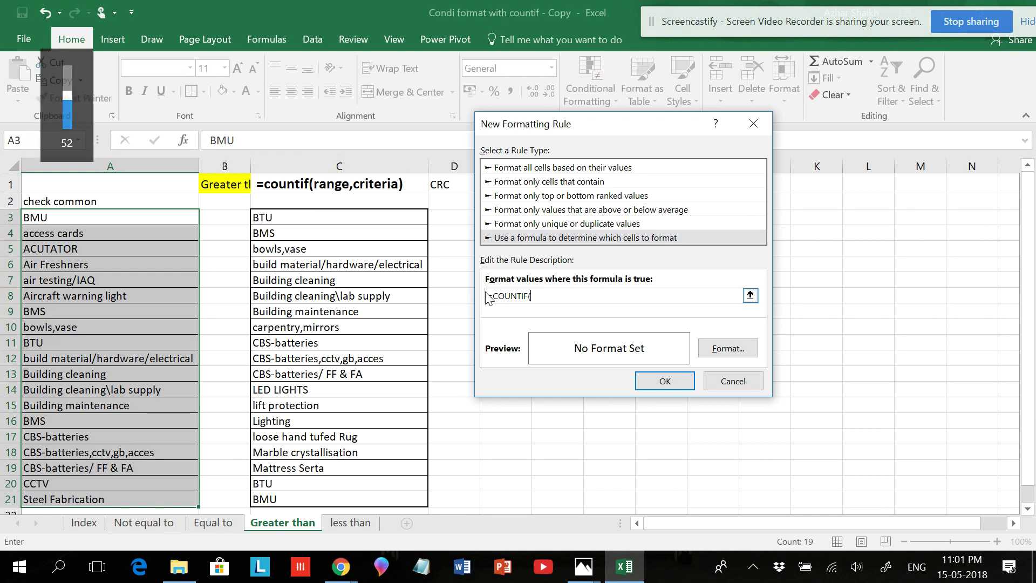
key(F3)
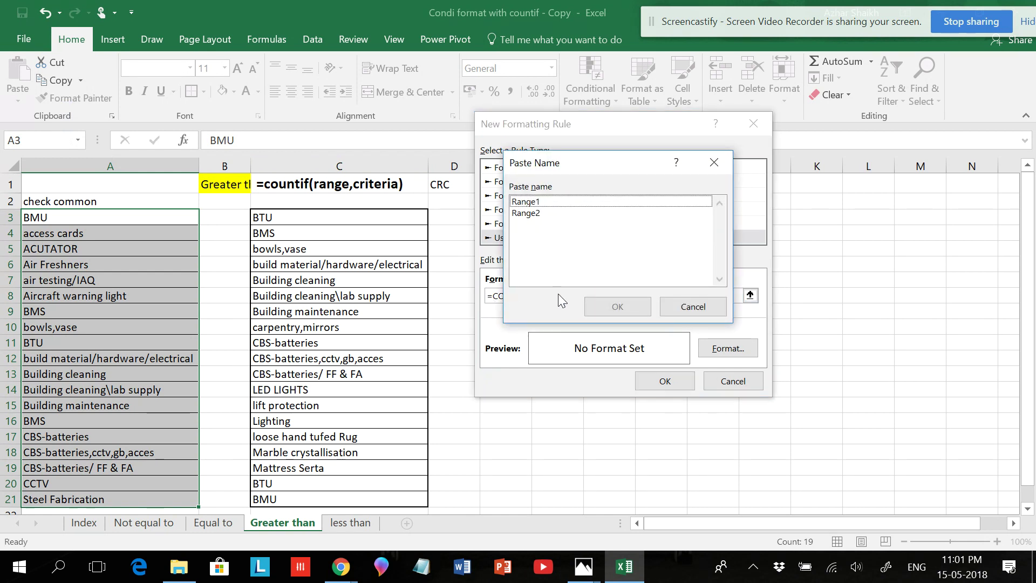
click(680, 310)
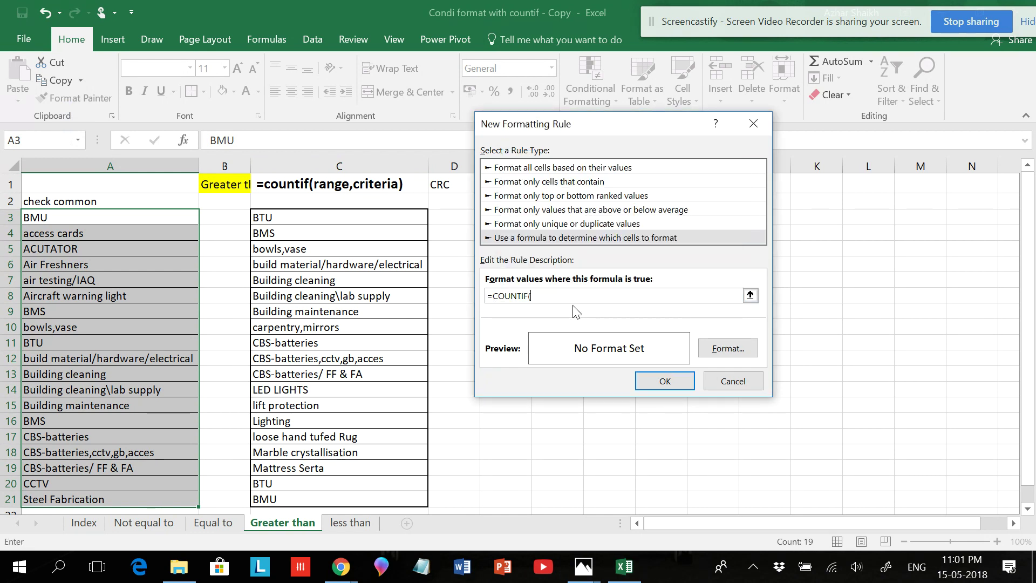
Step: Use the whole column C as the COUNTIF range, $C:$C, in the rule formula
click(335, 164)
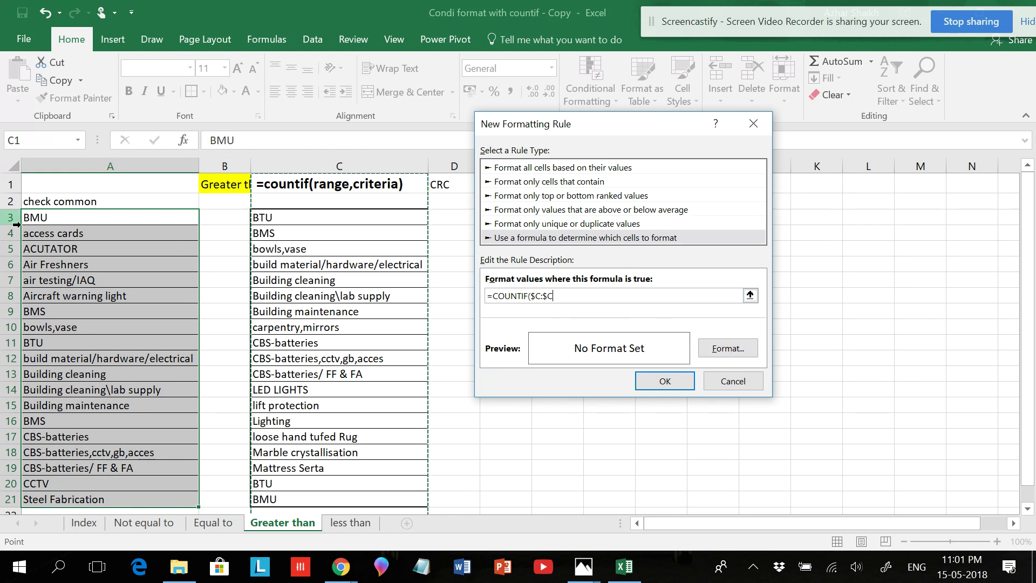
click(574, 300)
Step: Give the rule's format an outline border and a light blue fill
click(727, 348)
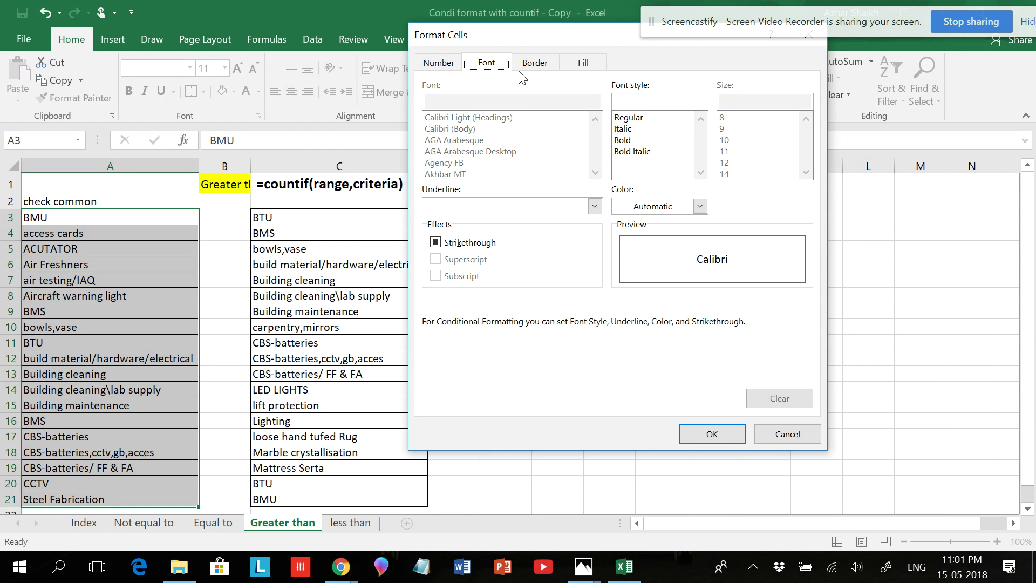
click(531, 64)
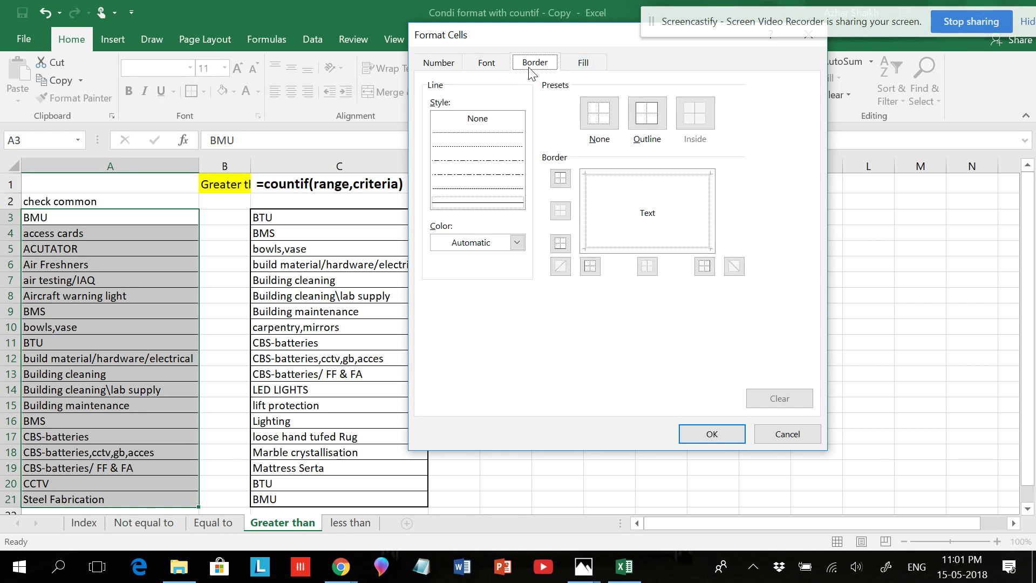
click(650, 125)
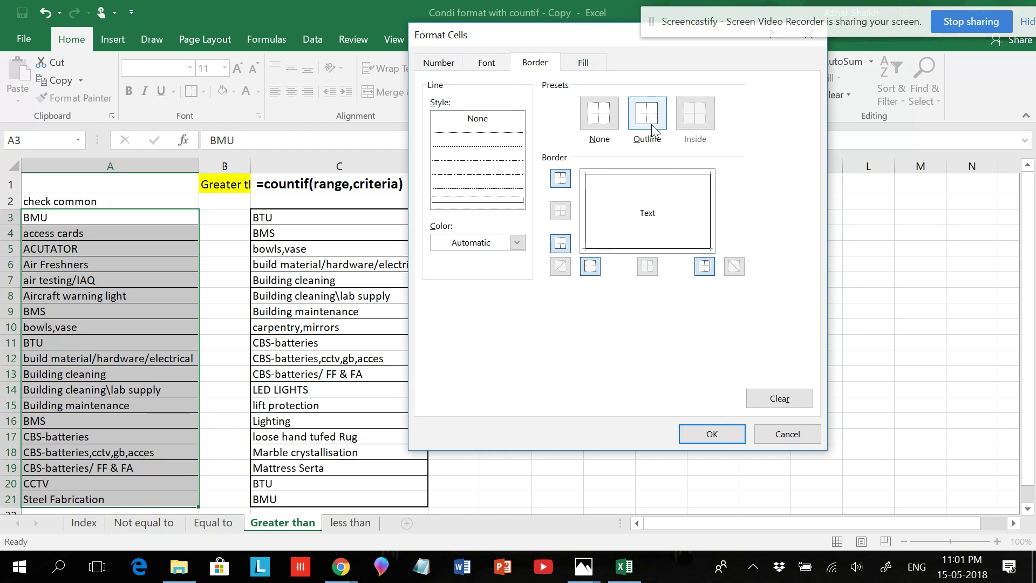
click(596, 65)
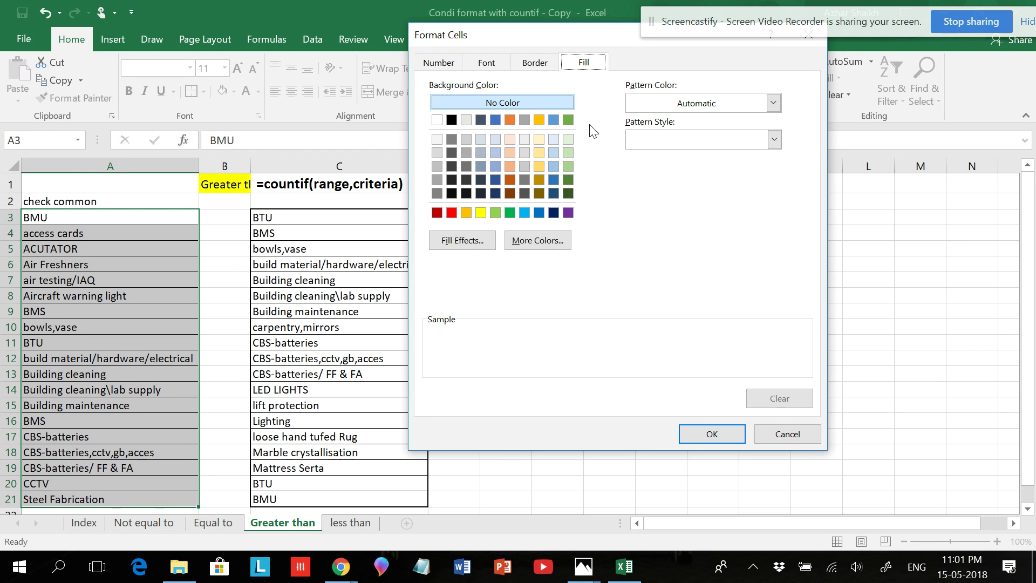
click(523, 212)
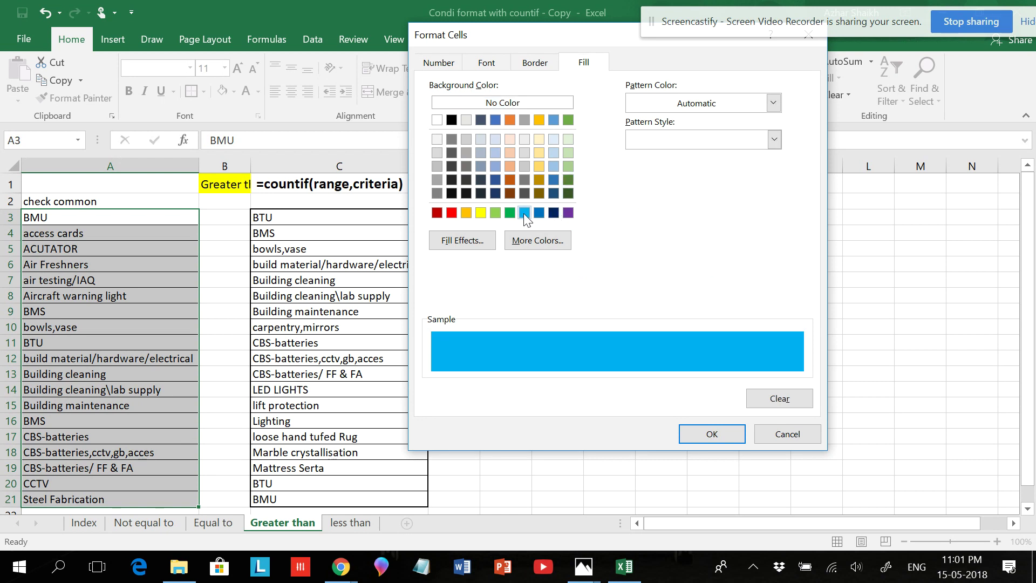
click(535, 63)
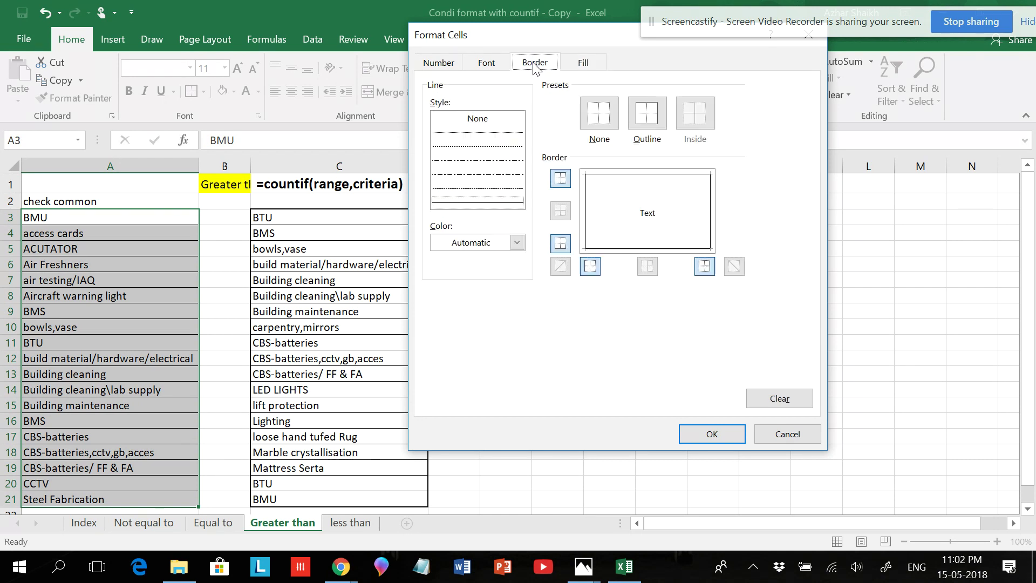
click(487, 64)
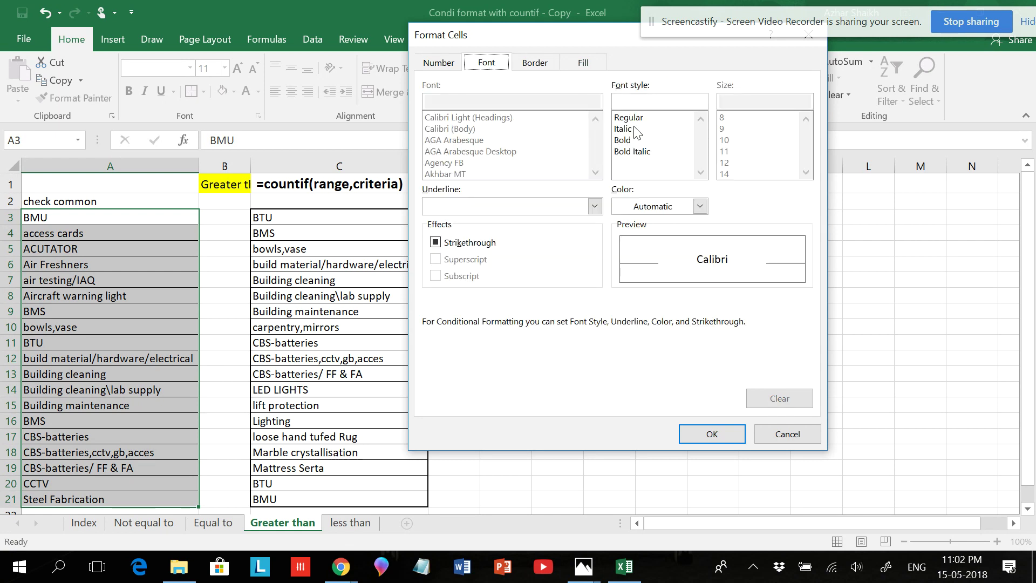
click(686, 433)
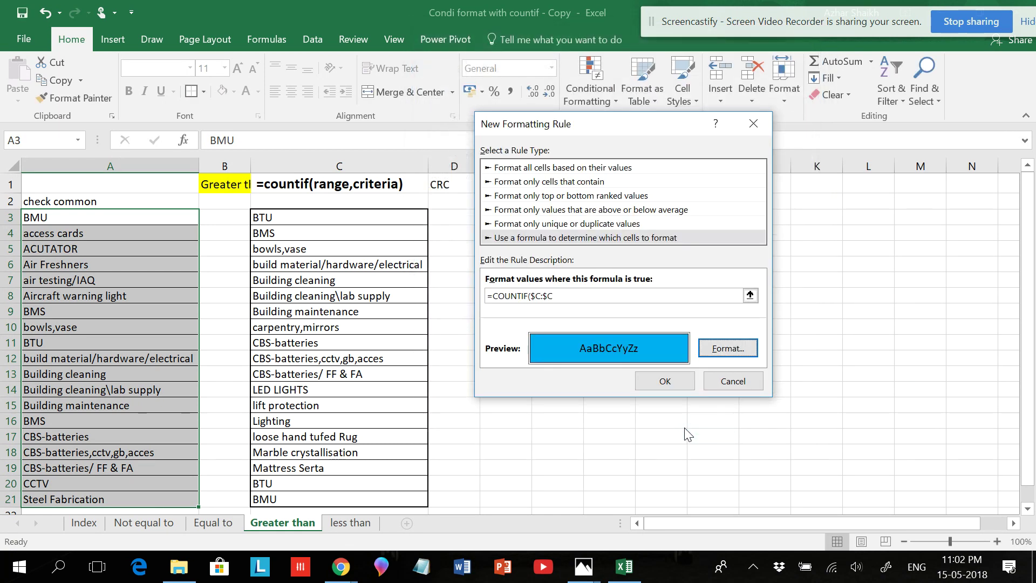
Step: Complete the rule formula as =COUNTIF($C:$C,$A3)>0 and apply the rule to the selected cells
click(578, 296)
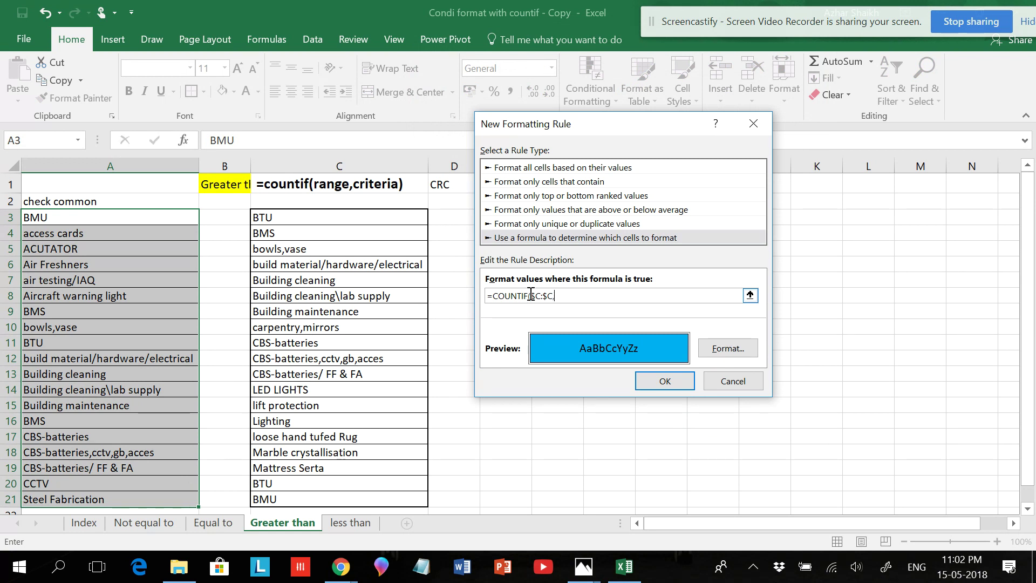
click(119, 217)
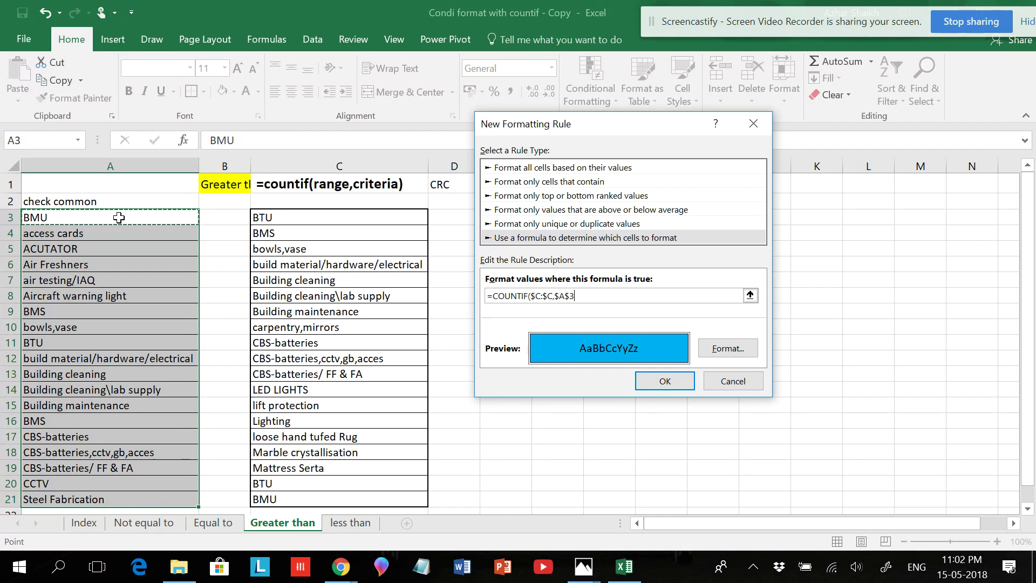
key(F4)
text()>0)
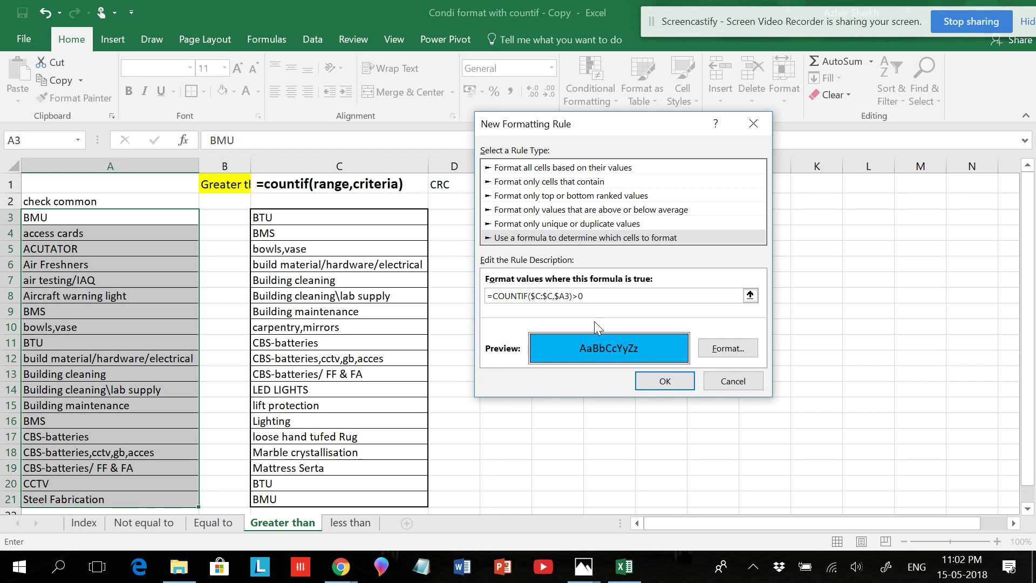
click(659, 383)
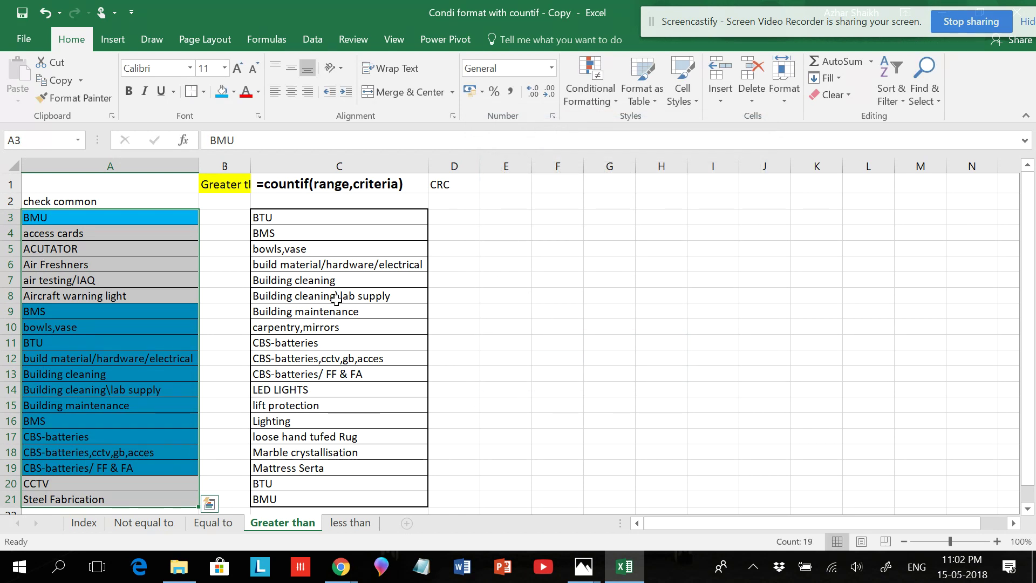
Step: Compare the highlighted items in column A with the list in column C
click(118, 245)
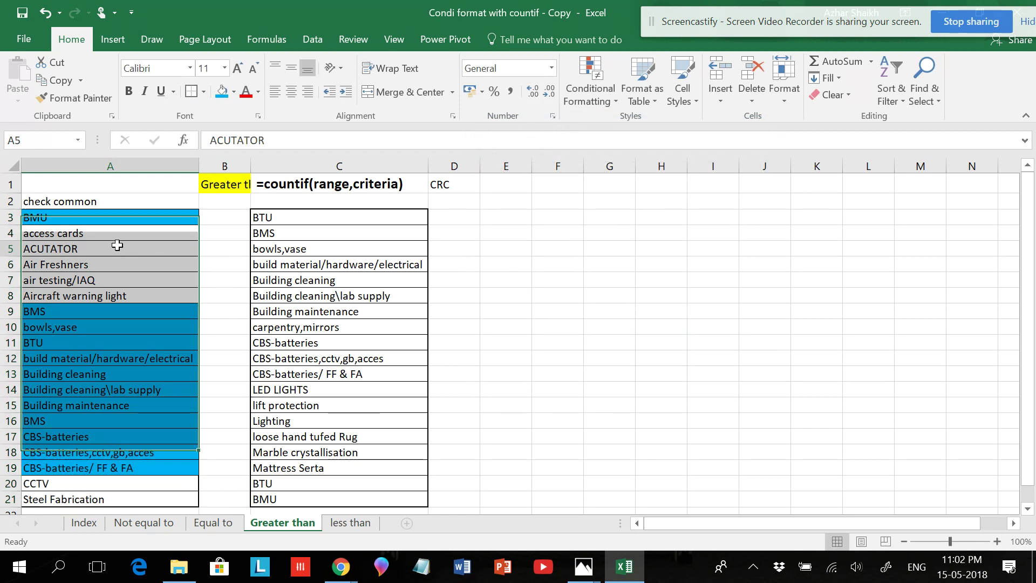
scroll(117, 246, down, 2)
scroll(124, 351, up, 1)
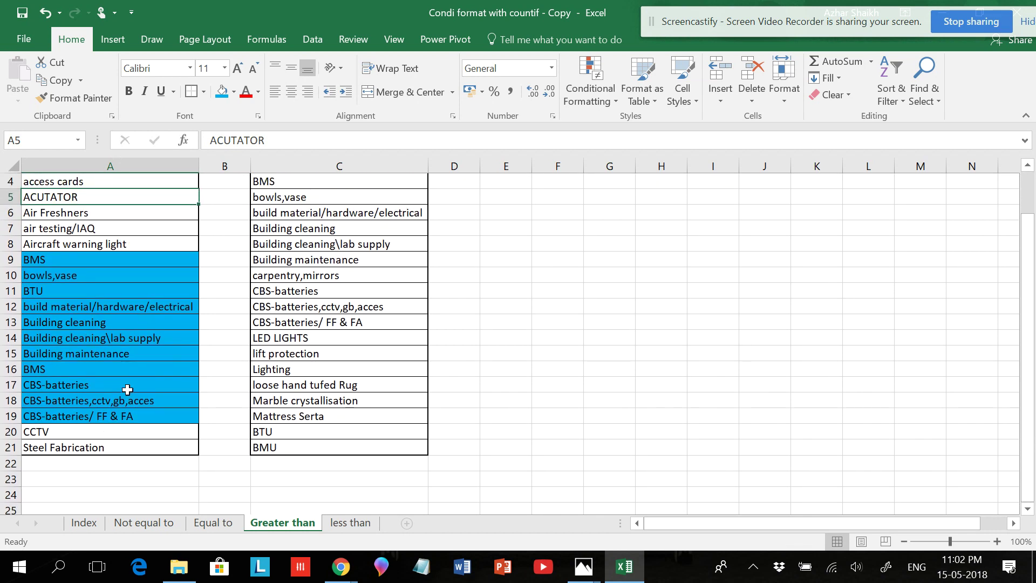
scroll(153, 371, up, 1)
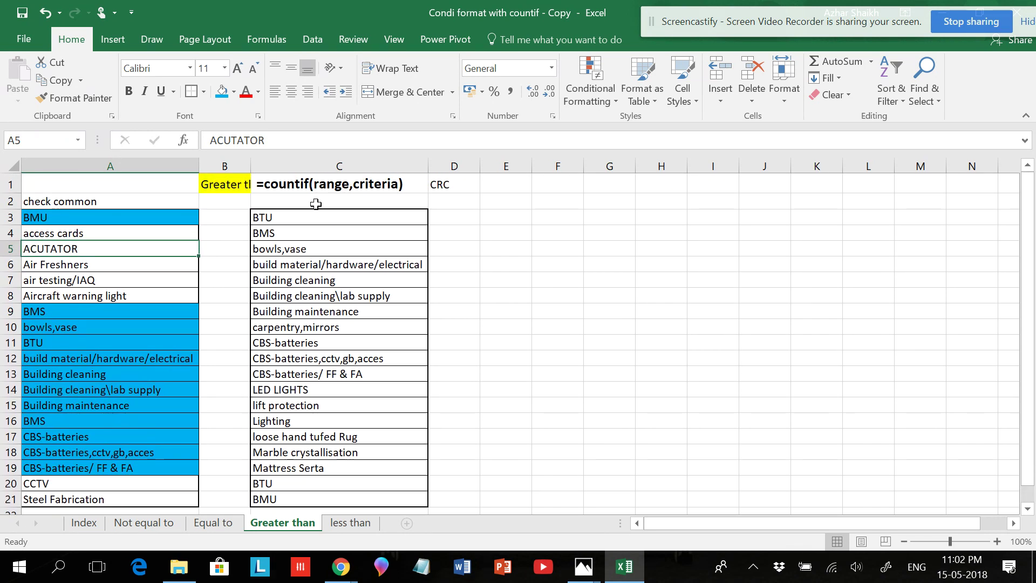
click(338, 502)
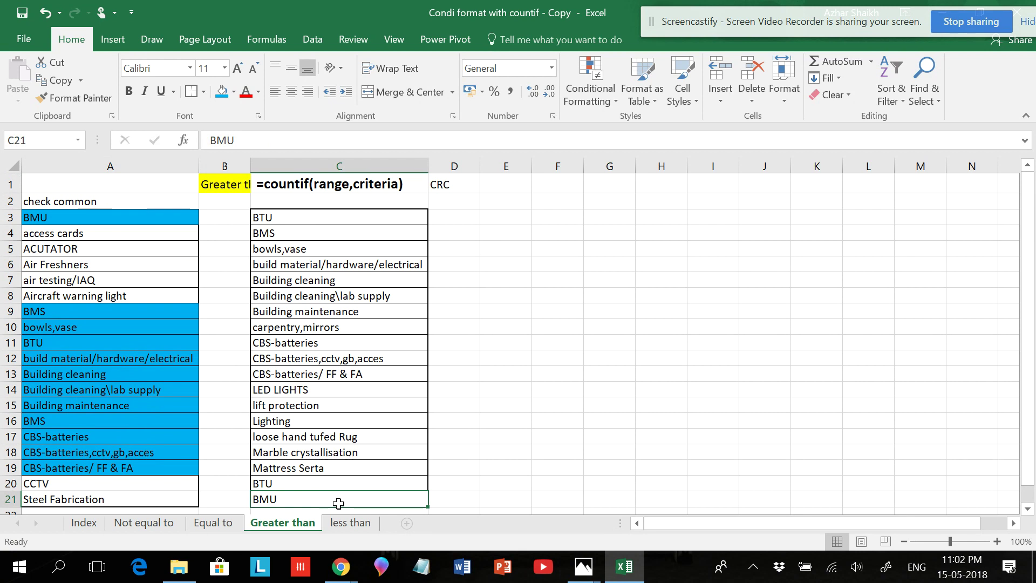
drag(1017, 282, 1035, 299)
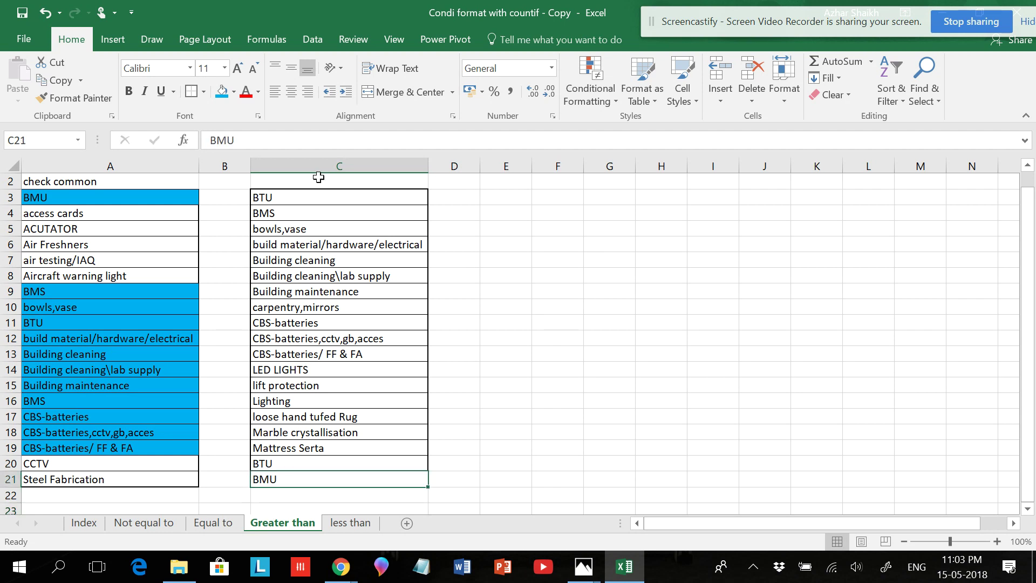
Step: Enter CCTV in cell C22 below the column C list to test the column A highlighting
scroll(272, 411, up, 1)
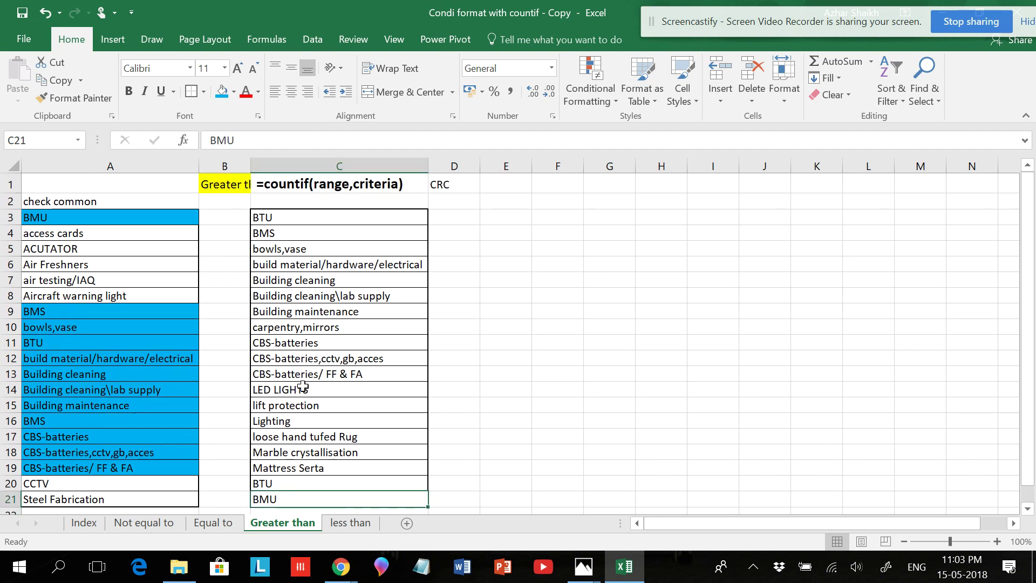
scroll(273, 463, down, 1)
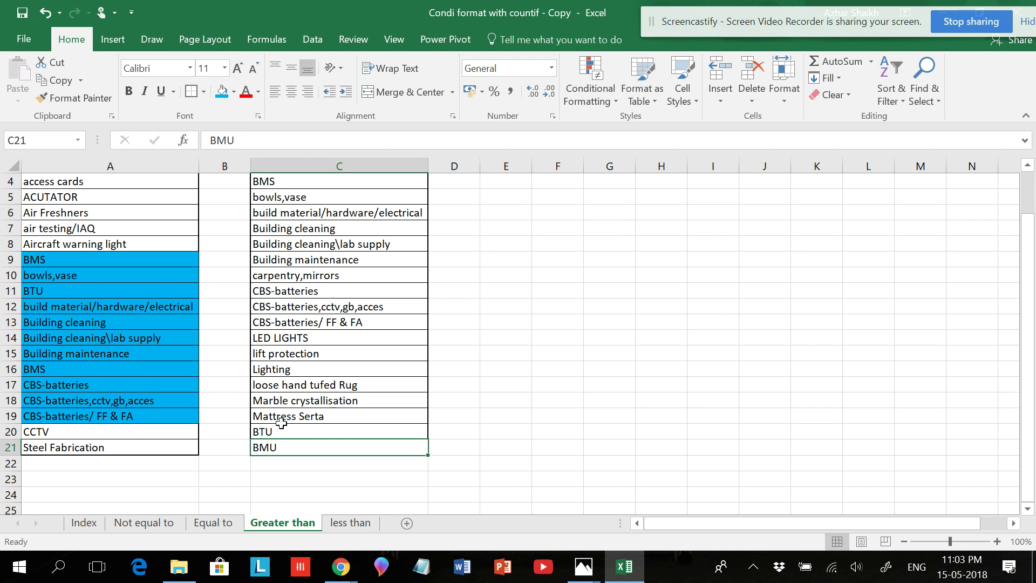
scroll(280, 421, up, 1)
scroll(289, 358, down, 1)
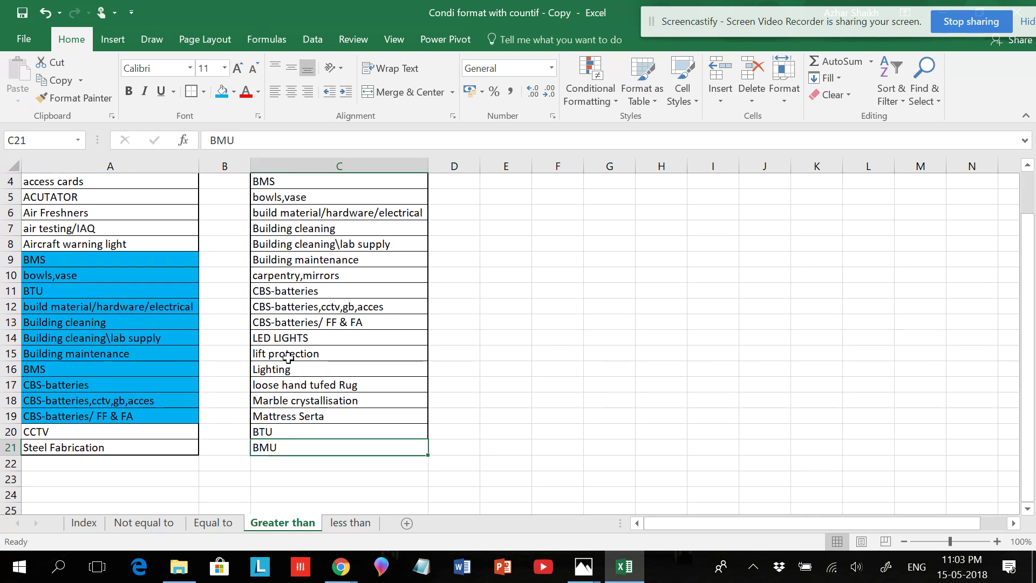
click(278, 462)
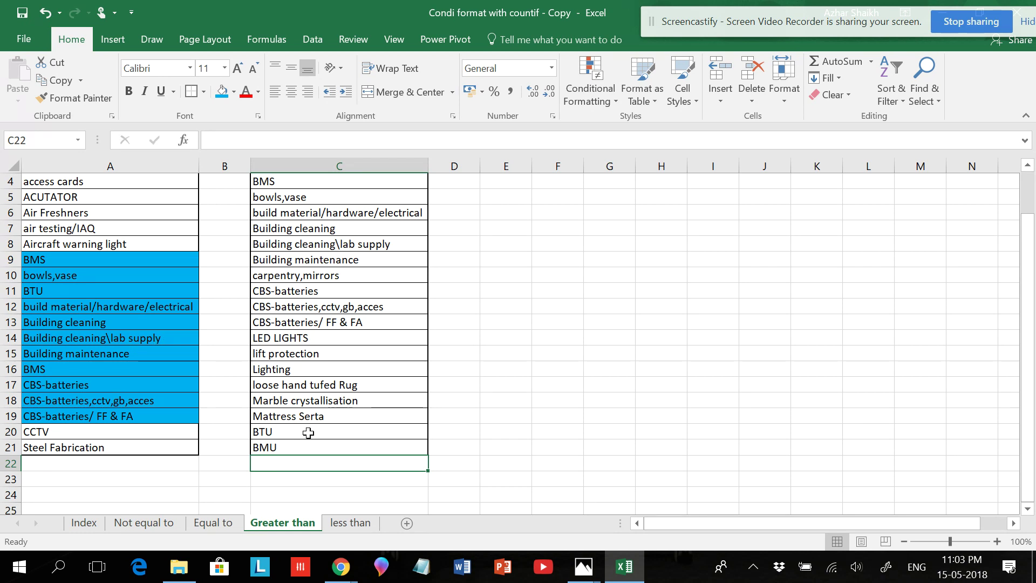
scroll(309, 438, up, 1)
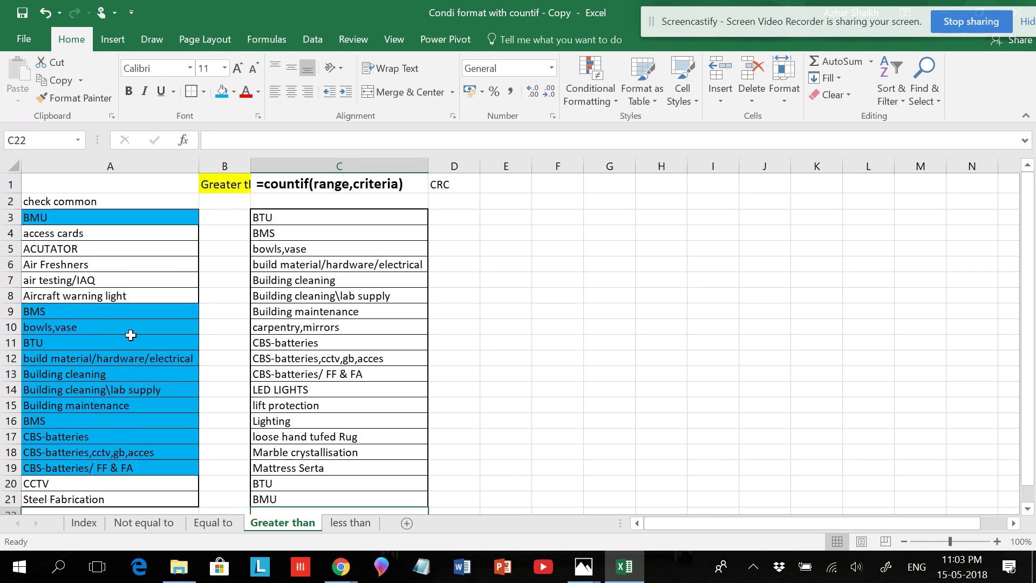
scroll(279, 416, down, 1)
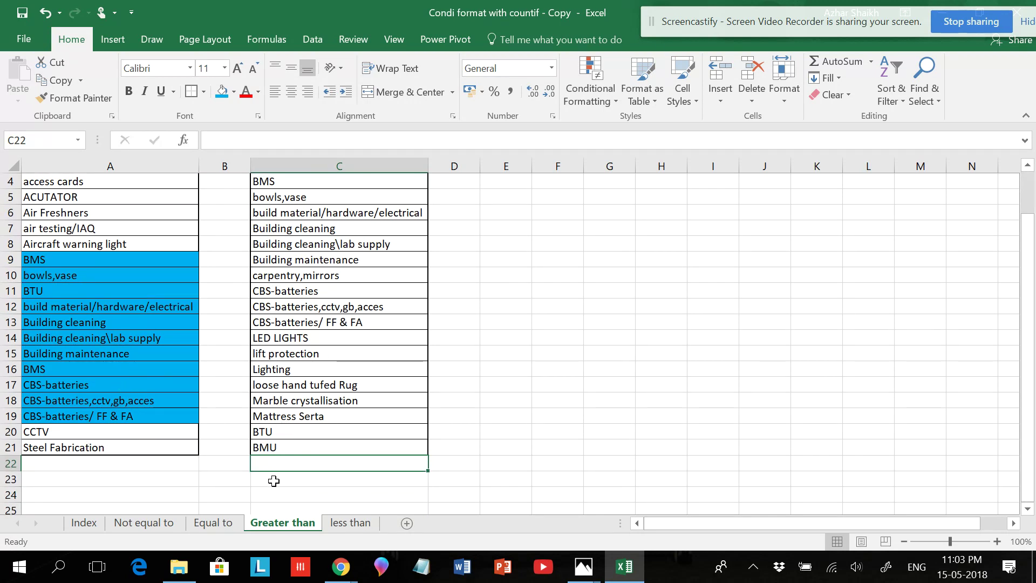
text(CC)
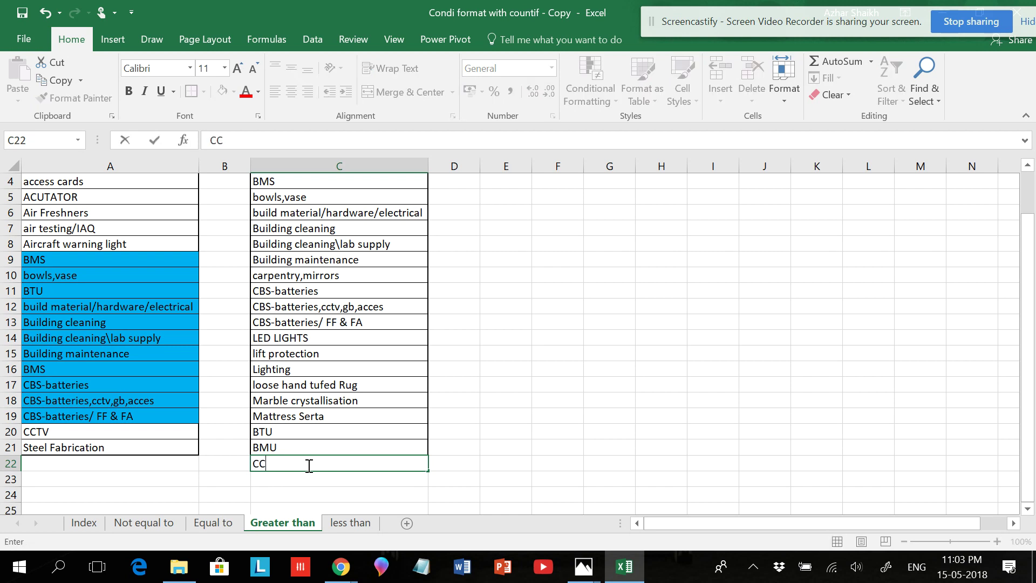
key(Tab)
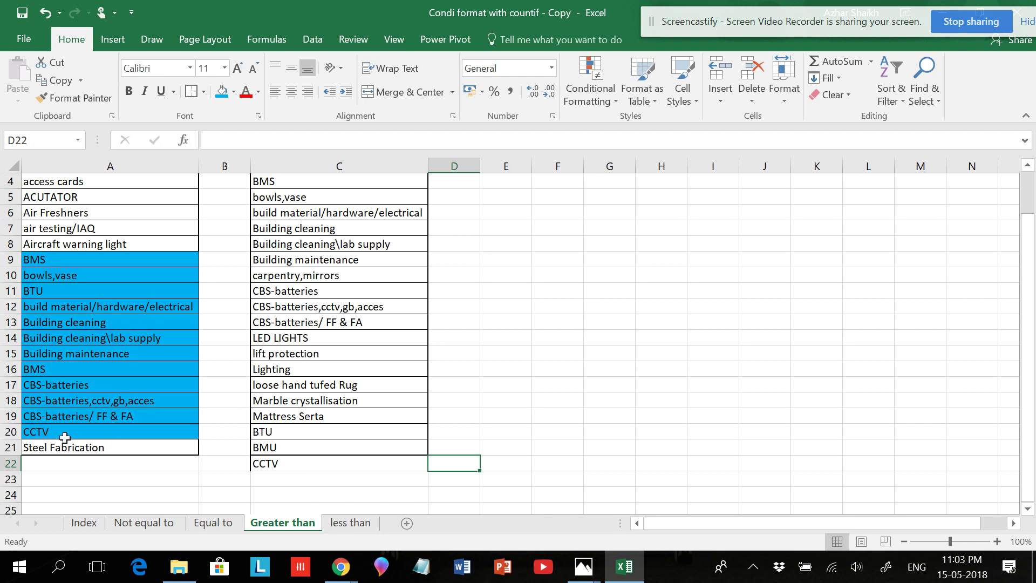
Step: Undo the CCTV entry in cell C22
click(303, 463)
key(ctrl+z)
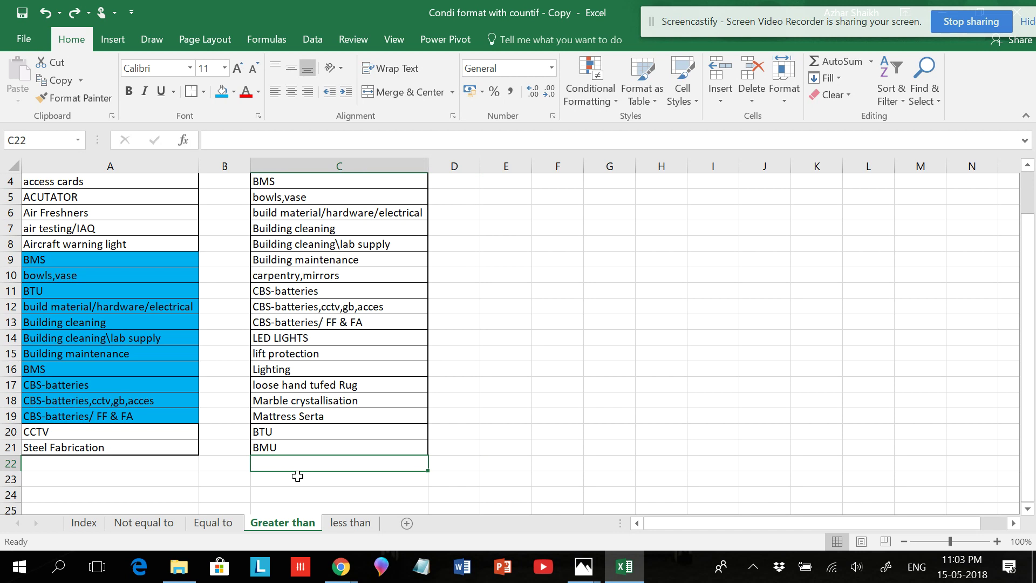
scroll(362, 313, up, 1)
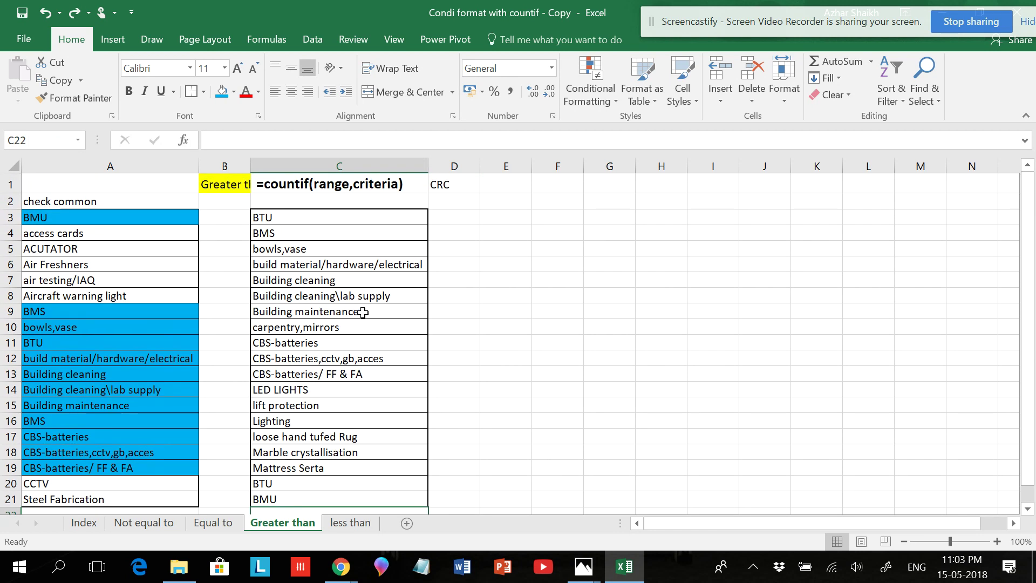
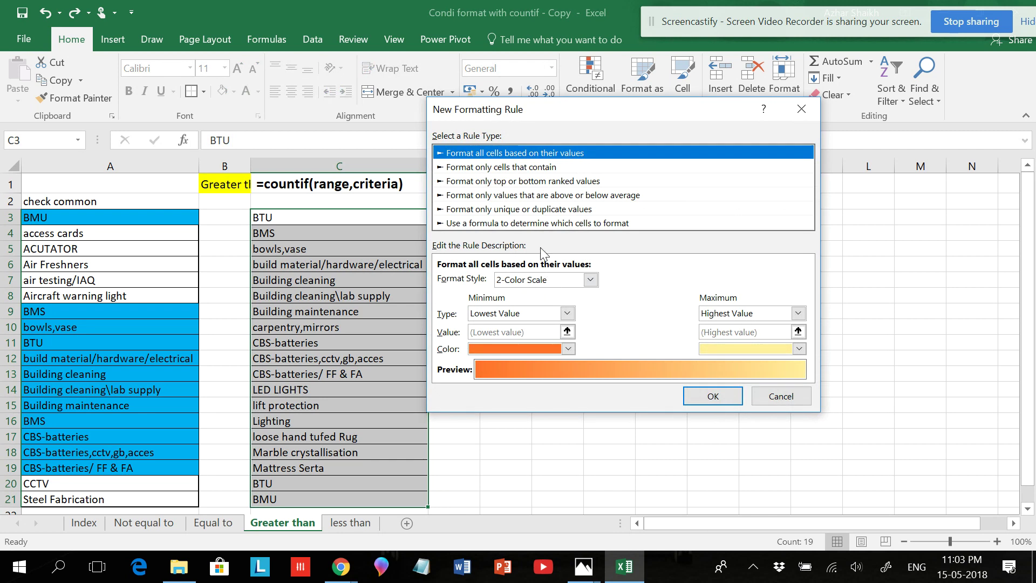
Step: Set up a formula-based formatting rule for C3:C21, using whole column A, $A:$A, as the COUNTIF range
click(535, 223)
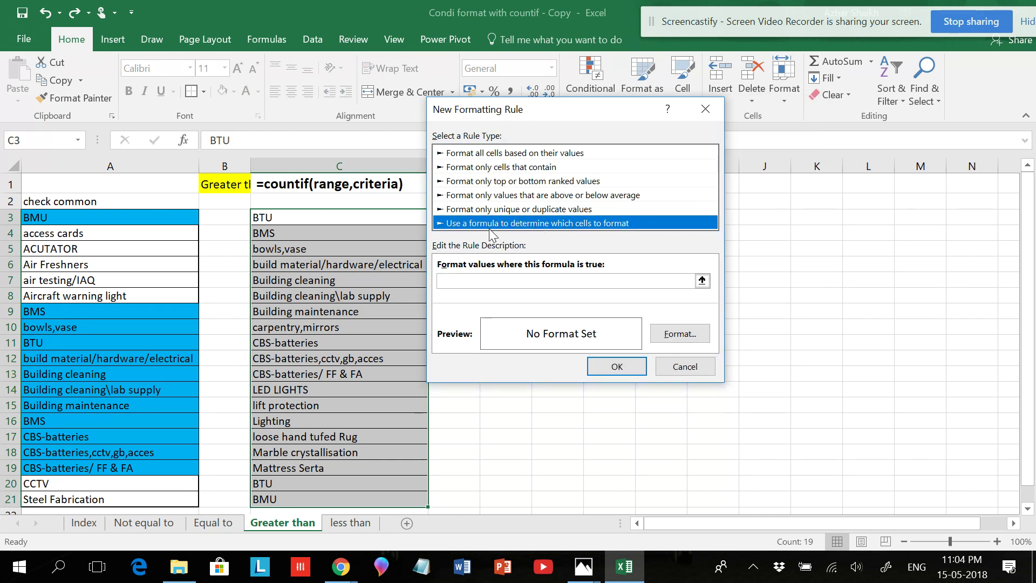
drag(545, 115, 580, 119)
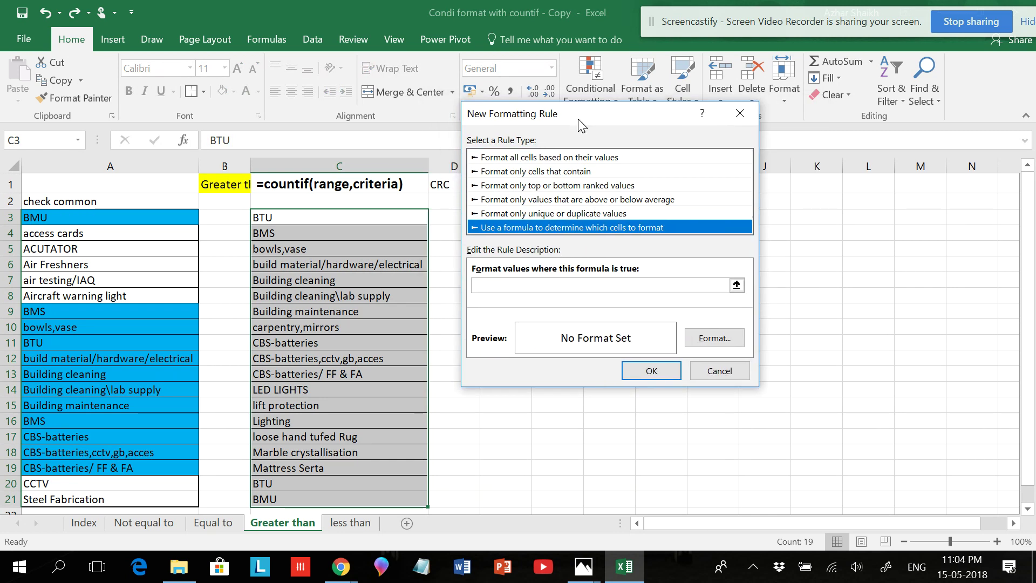
click(516, 283)
text(=COUNTIF()
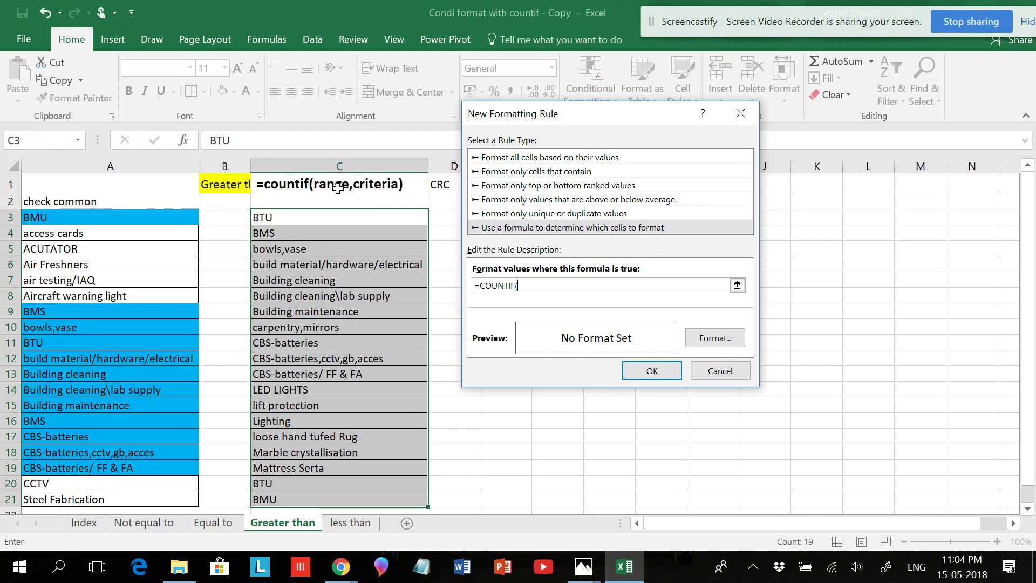
click(133, 156)
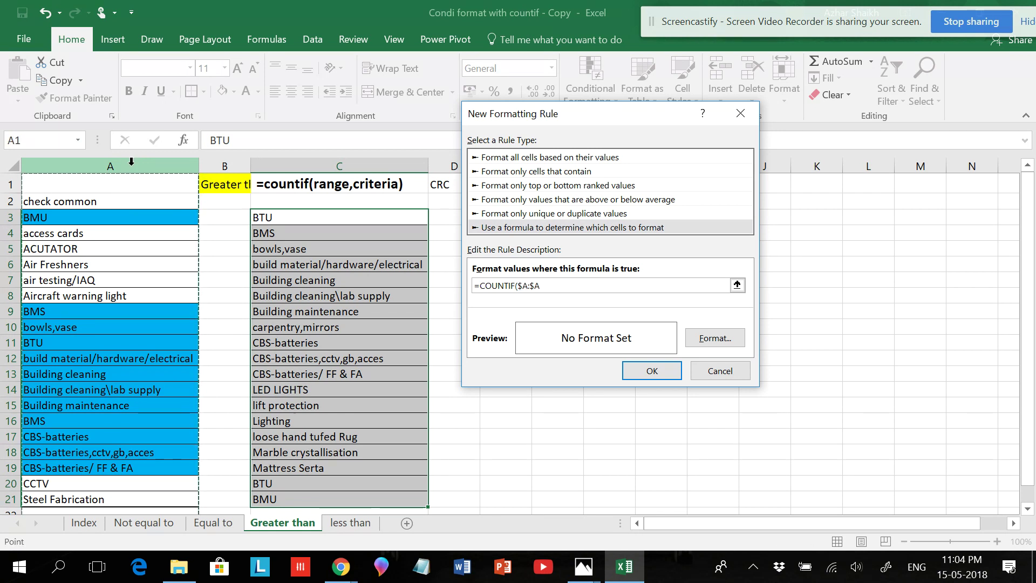
text(,)
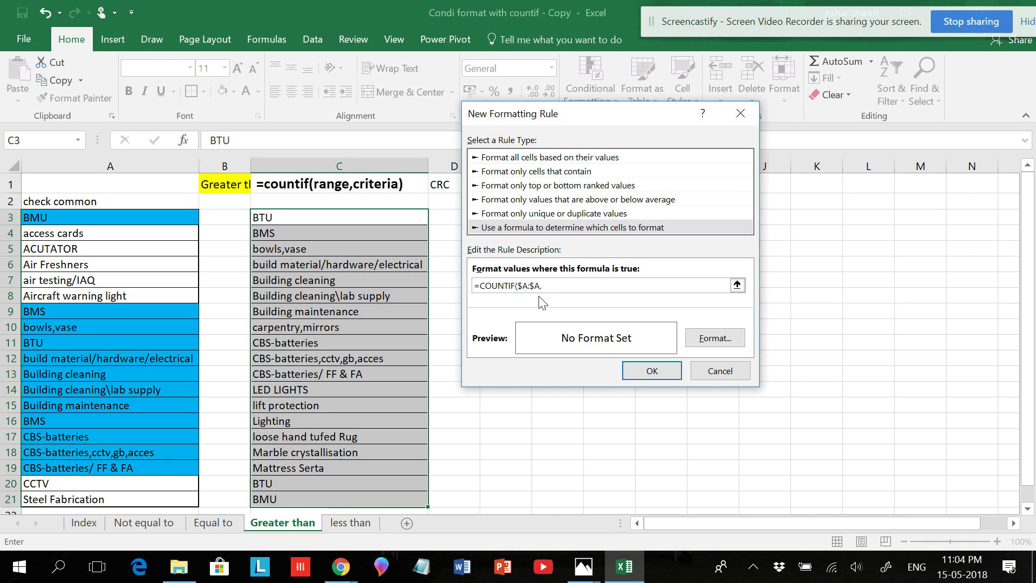
Step: Use $C3 as the criteria and complete the rule formula as =COUNTIF($A:$A,$C3)>0
click(313, 218)
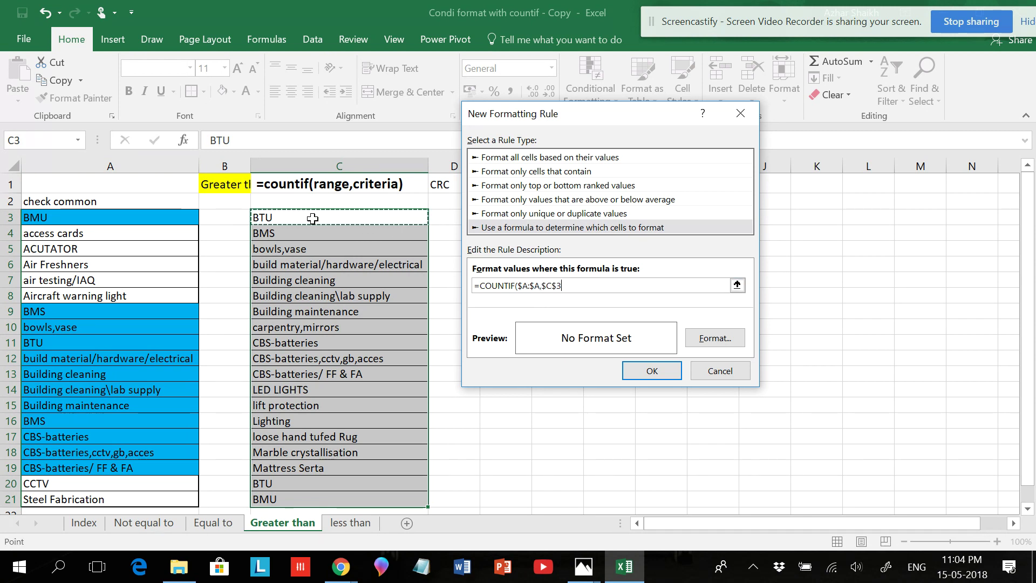
key(F4)
key(F4)
text())
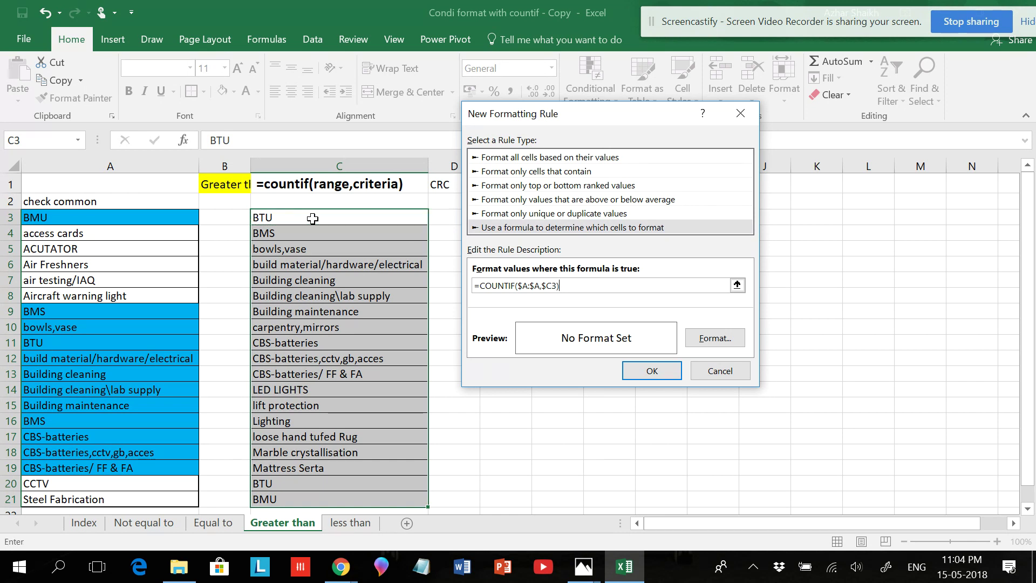
text(>0)
Step: Give the new rule's format an outline border
click(700, 339)
click(540, 52)
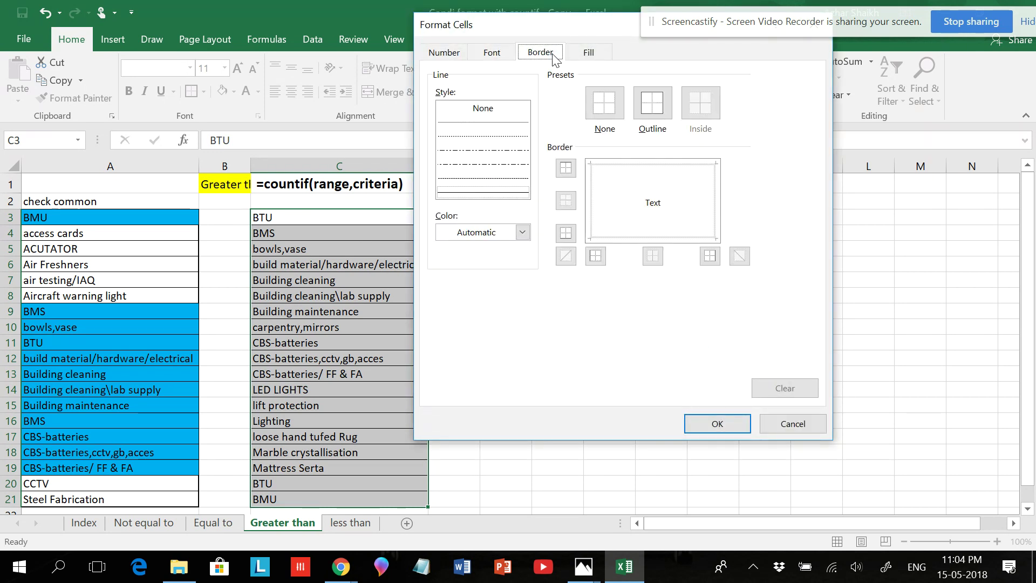
click(652, 102)
Step: Set the format's fill to a custom pink with RGB values 216, 90, 174
click(589, 53)
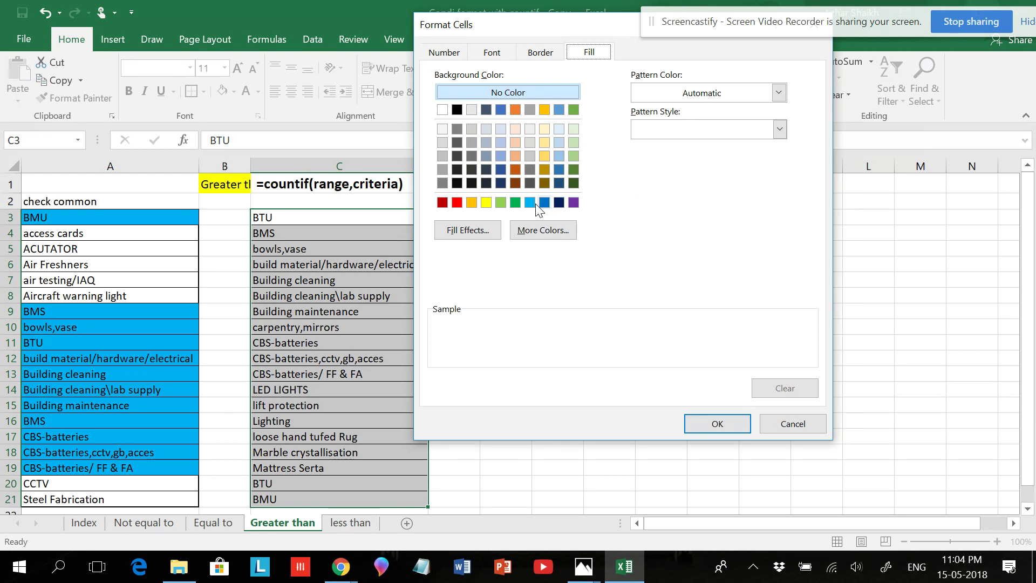
click(574, 159)
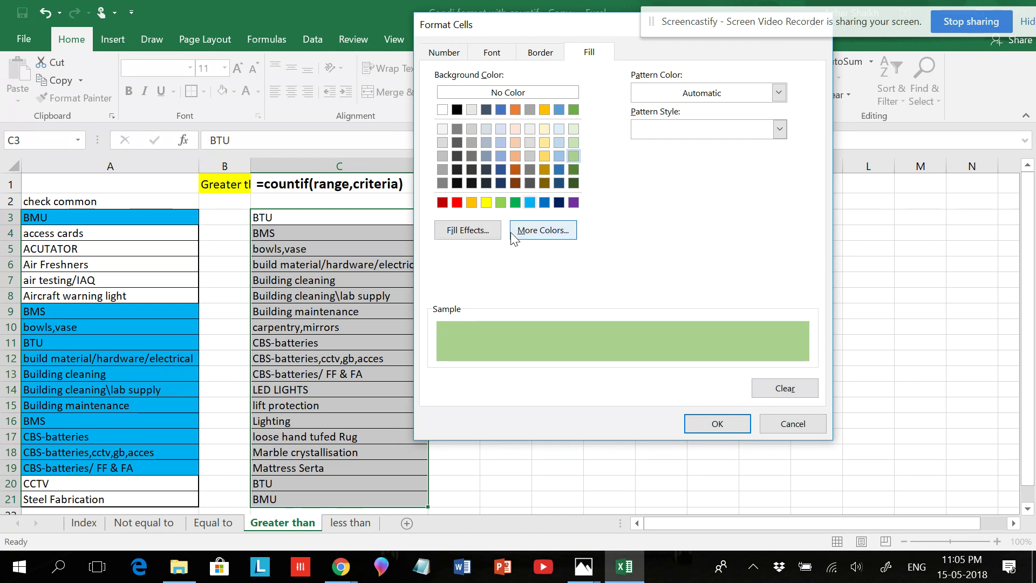
click(546, 235)
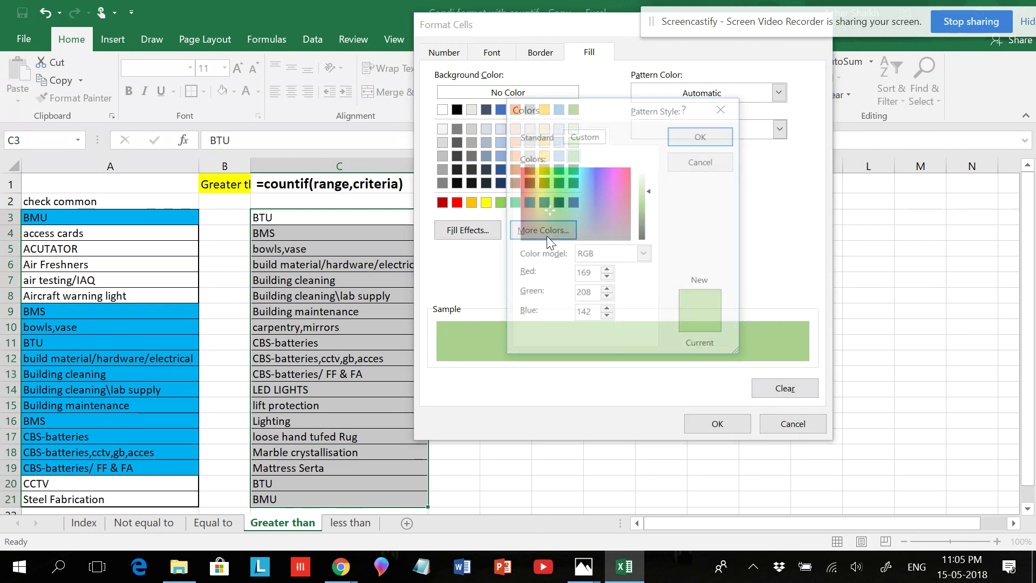
click(616, 183)
click(618, 194)
click(642, 196)
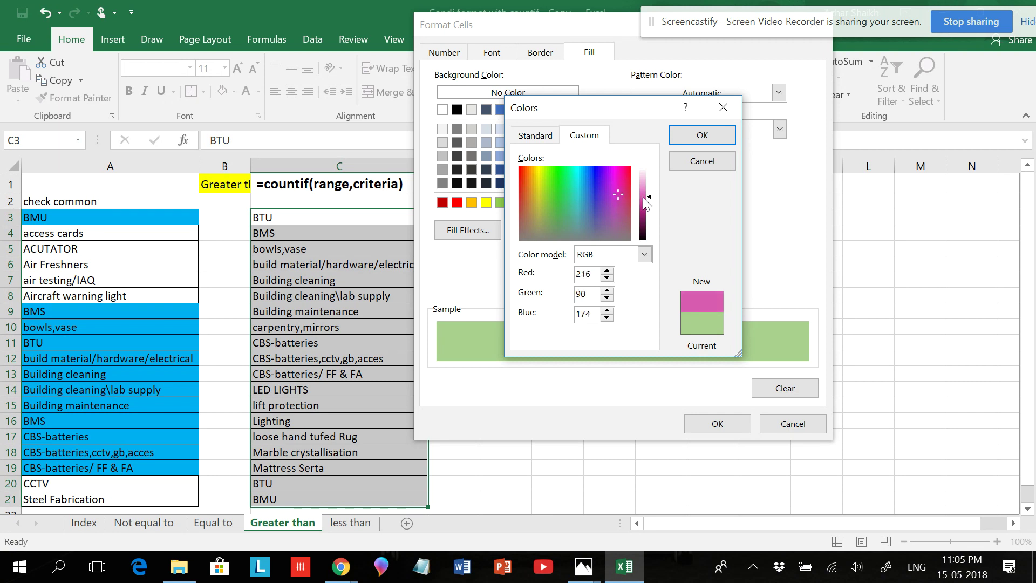
click(702, 135)
Step: Check the format's border settings, accept the format and apply the rule to the column C list
click(540, 52)
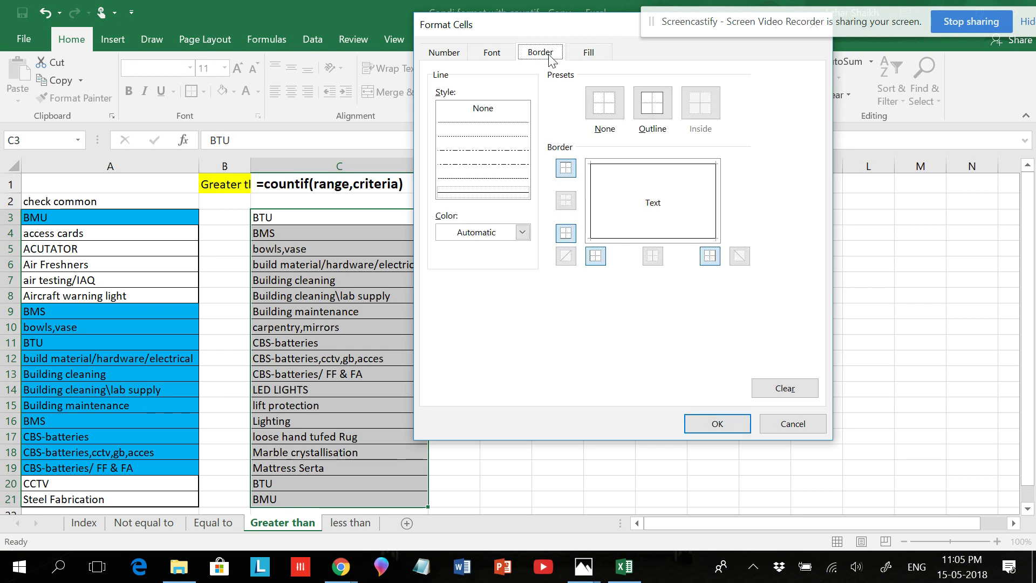
click(701, 423)
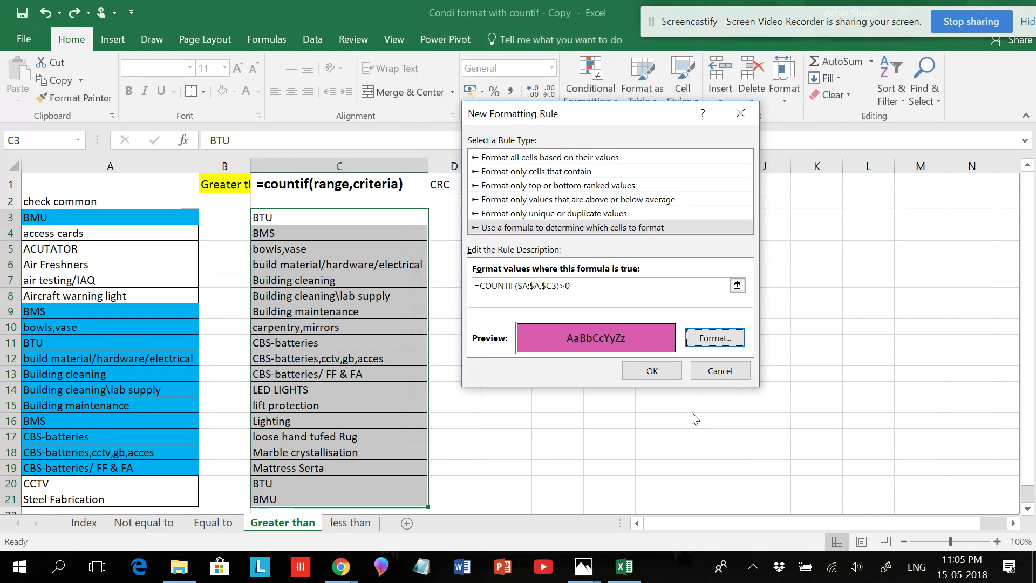
click(639, 373)
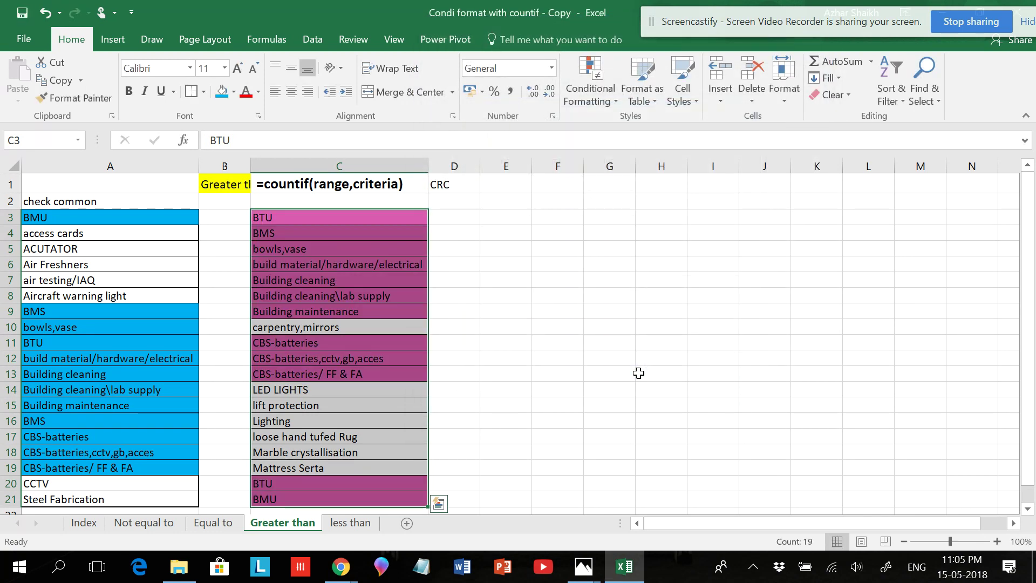
click(639, 373)
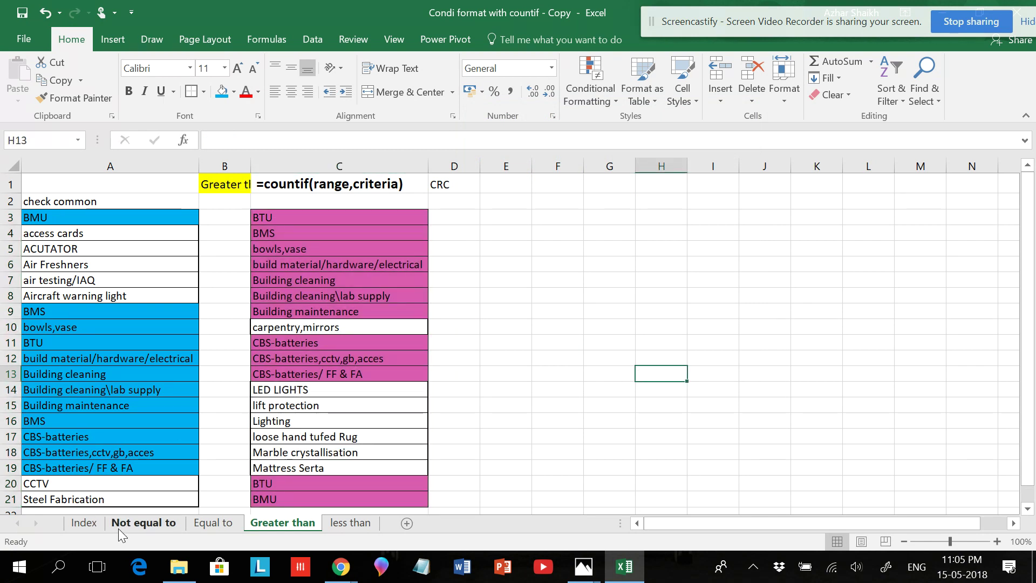
Step: Compare the Index sheet's condition descriptions with the highlighted lists on the Greater than and Equal to sheets
click(89, 528)
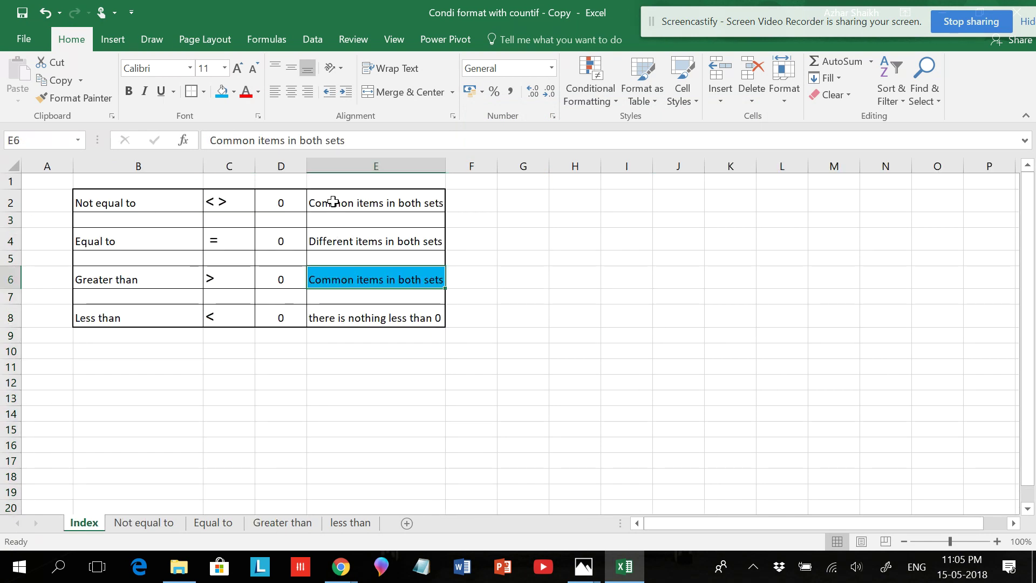
click(331, 204)
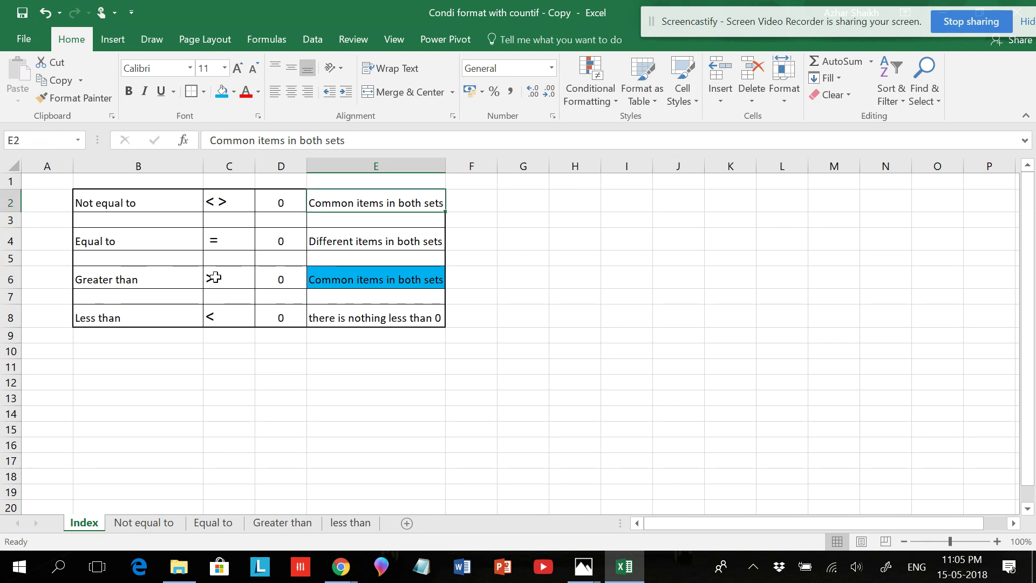
click(300, 523)
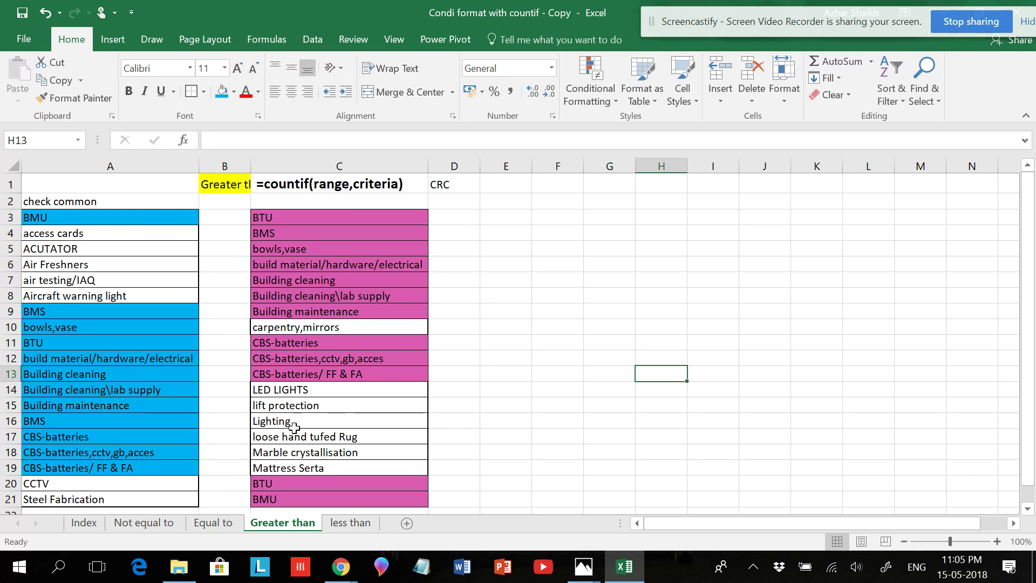
click(204, 522)
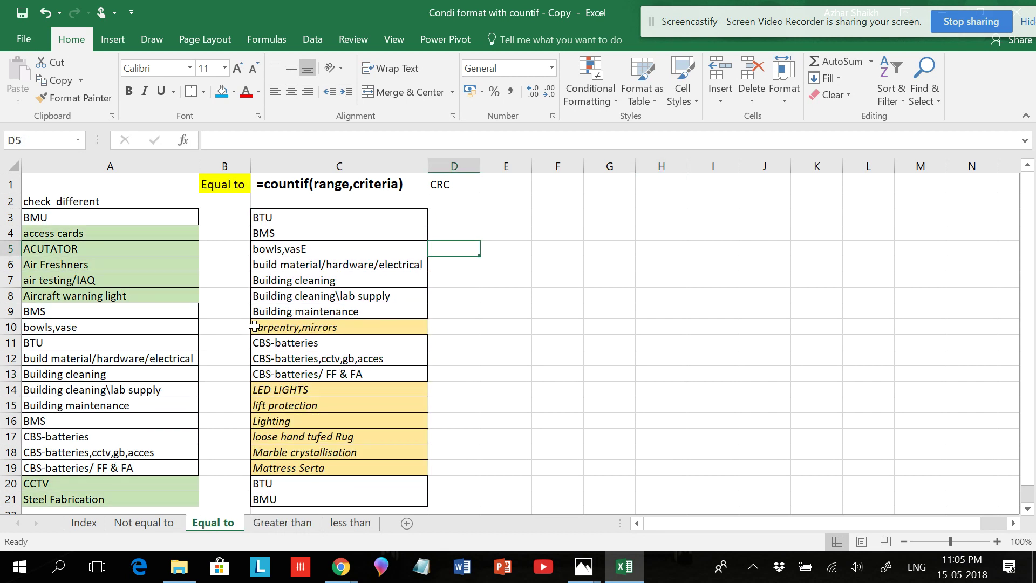
click(83, 522)
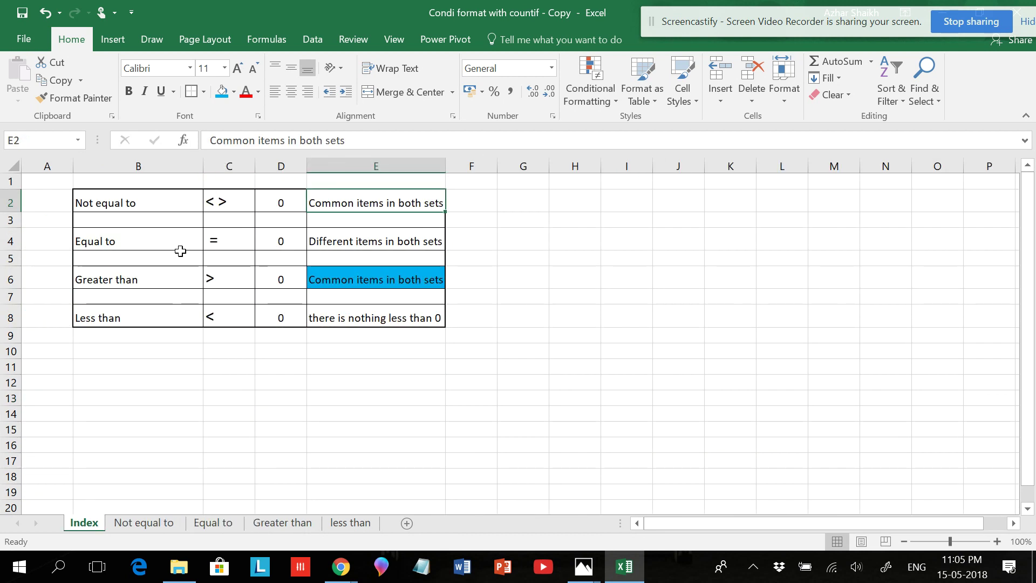
click(380, 243)
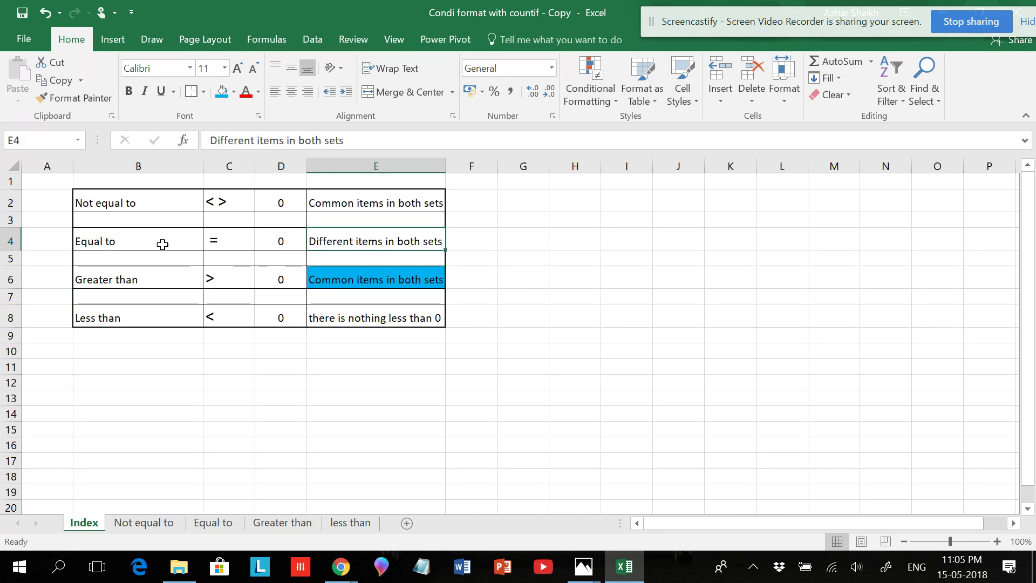
click(282, 522)
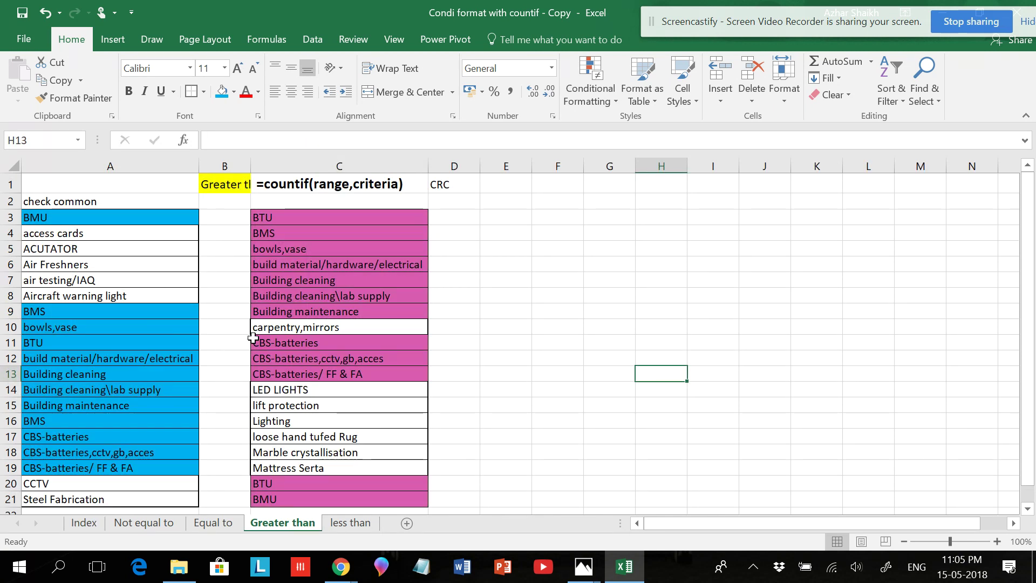
scroll(288, 336, down, 1)
scroll(216, 405, up, 1)
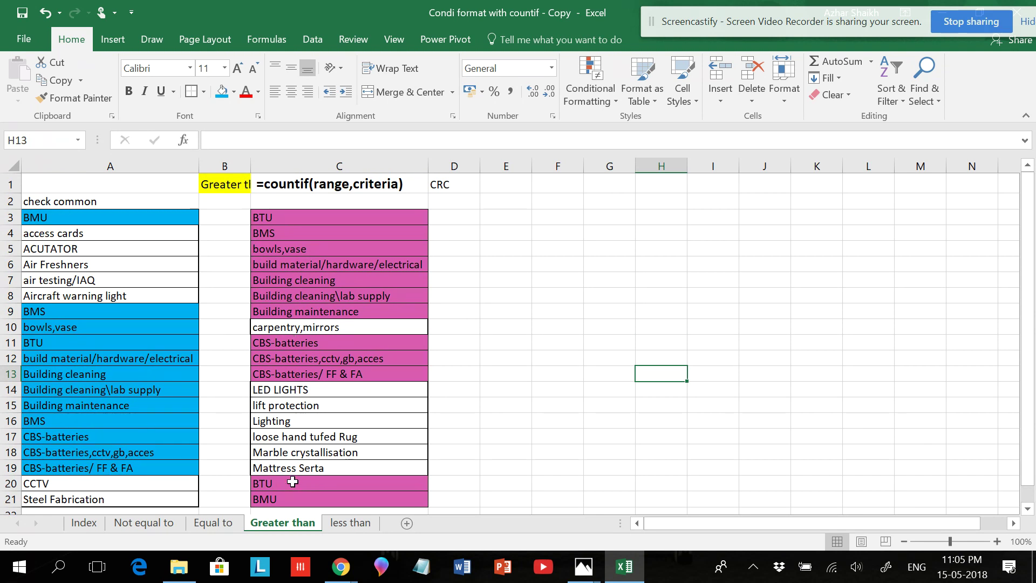
Step: Remove the final letter of the entry in cell A19 so that it reads CBS-batteries/ FF & F
double_click(152, 466)
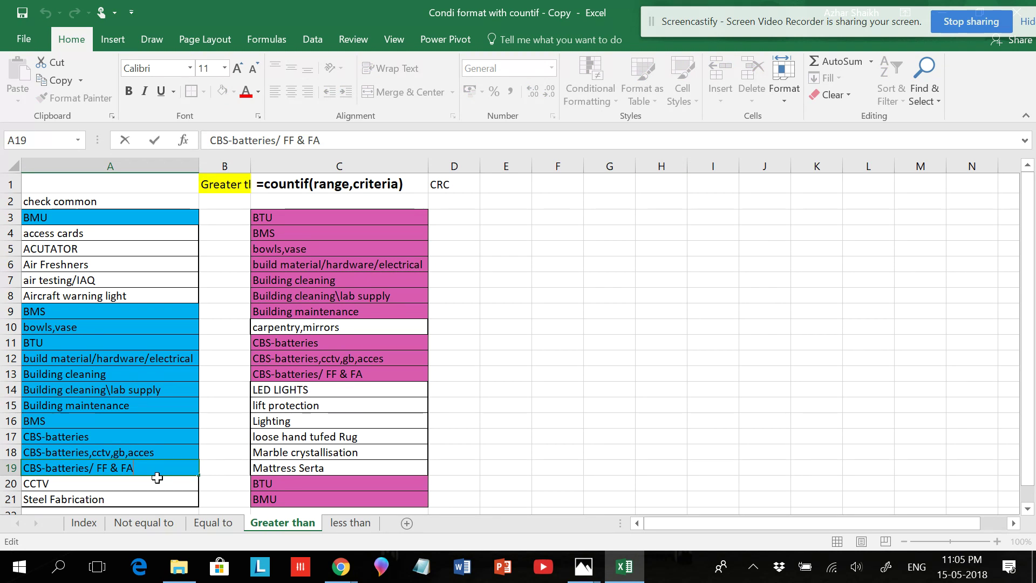
key(BackSpace)
key(Tab)
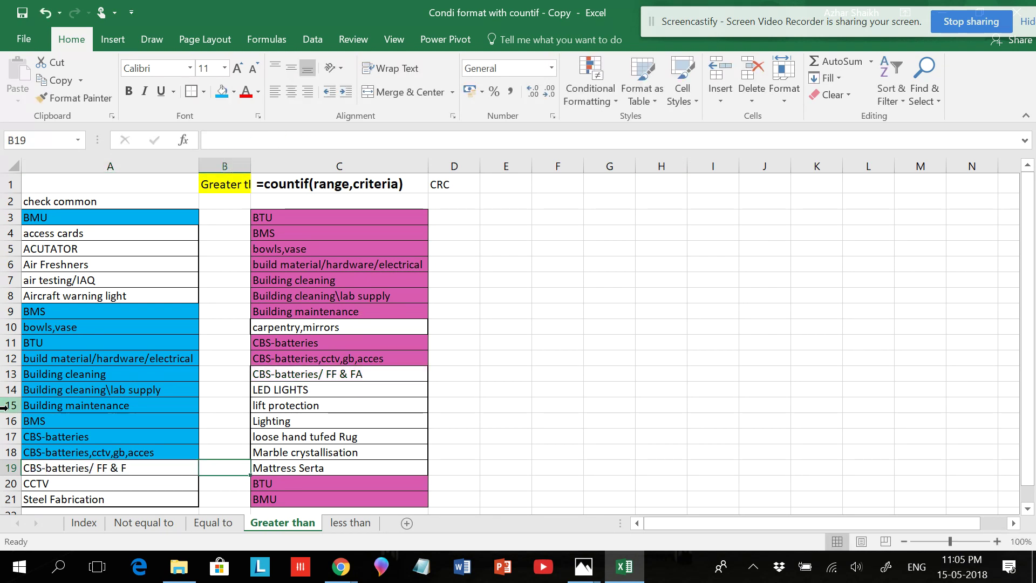
Step: Change the entry in cell A19 to CBS-batteries/ FF & Fa to match the column C item
click(150, 466)
double_click(150, 466)
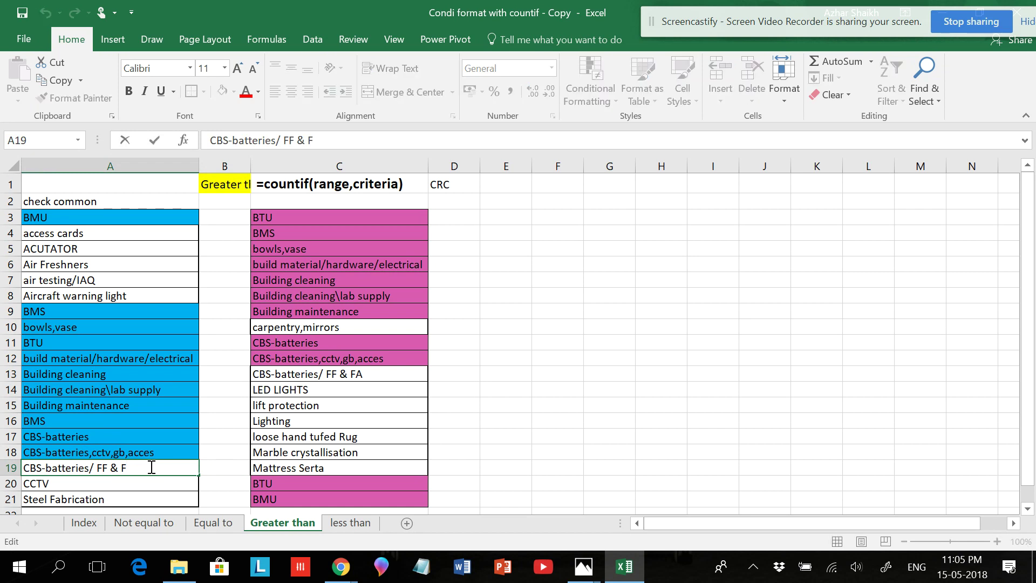
text(A)
key(BackSpace)
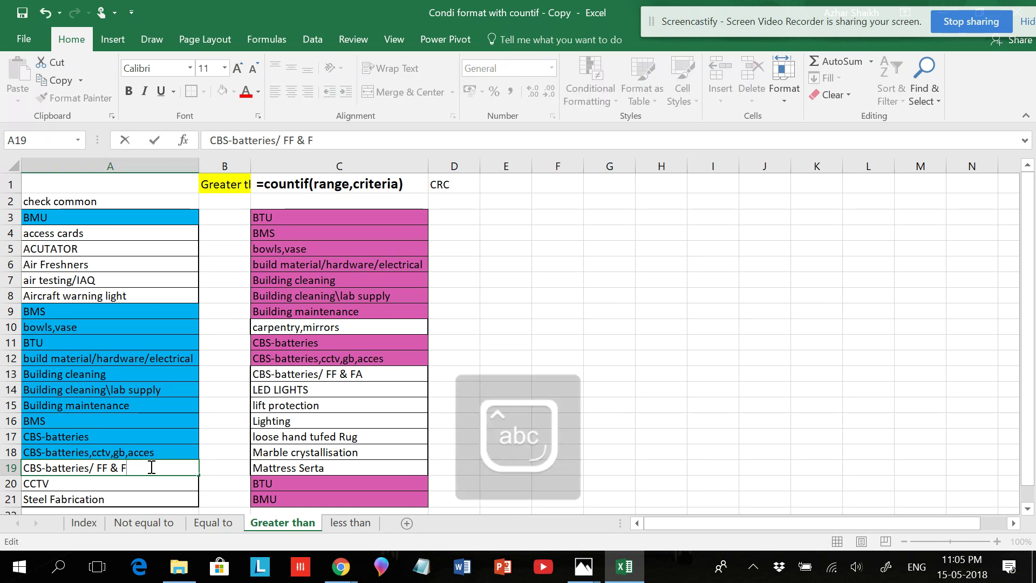
key(Tab)
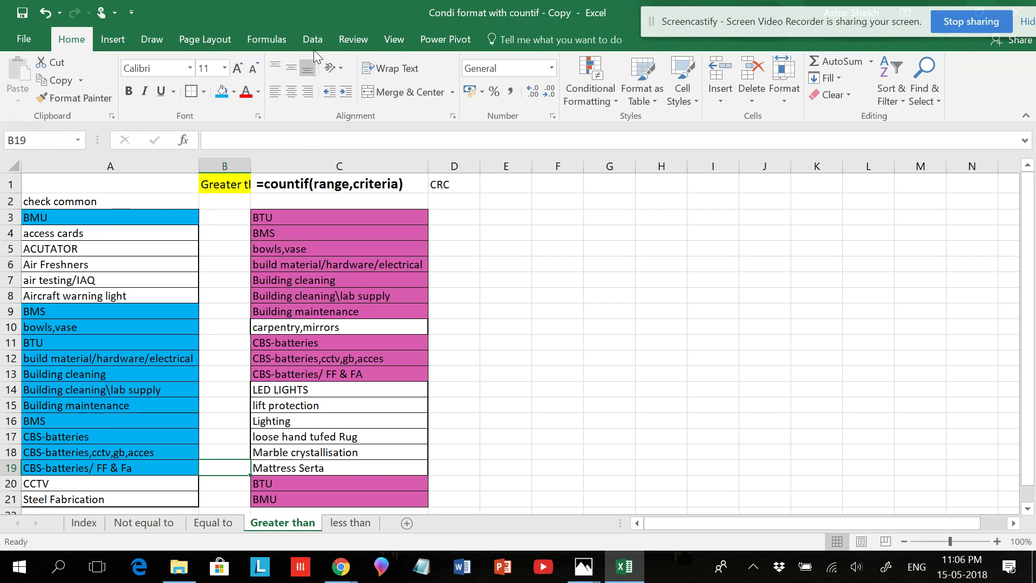
Step: Review the conditional formatting rules for A3:C21, check the formula of the column C rule, and close without changing anything
drag(181, 216, 346, 496)
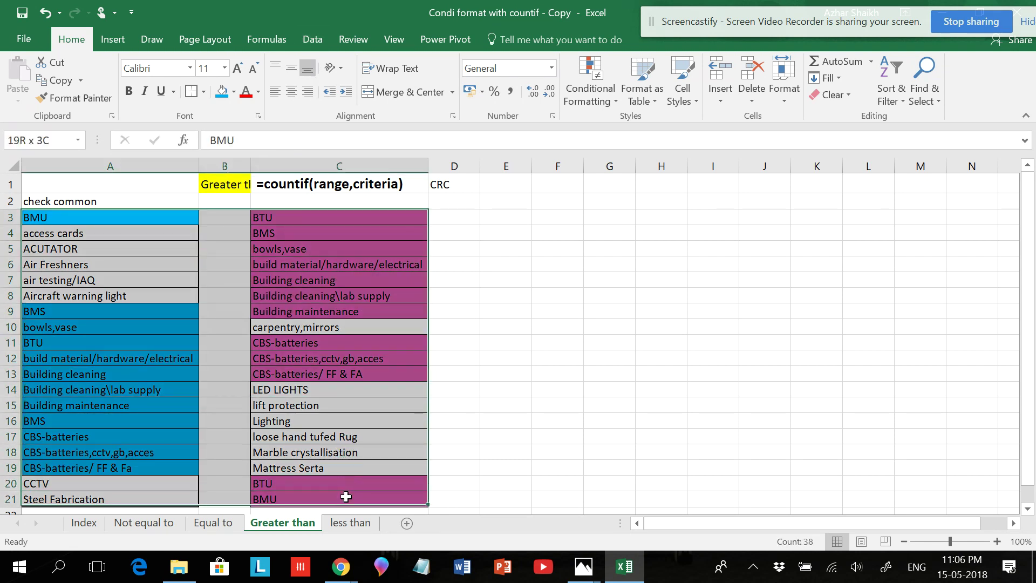
click(576, 100)
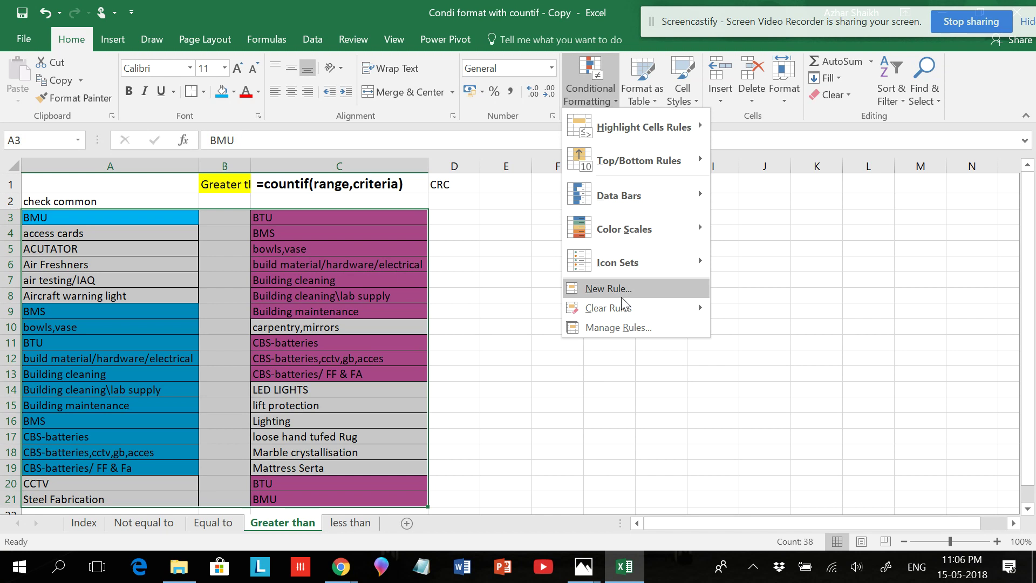
click(632, 319)
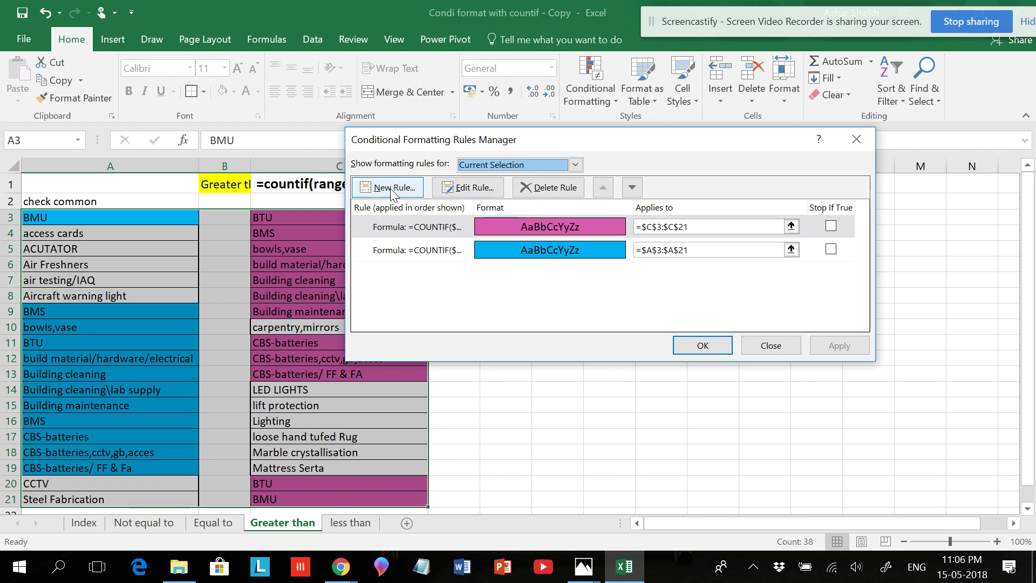
click(576, 164)
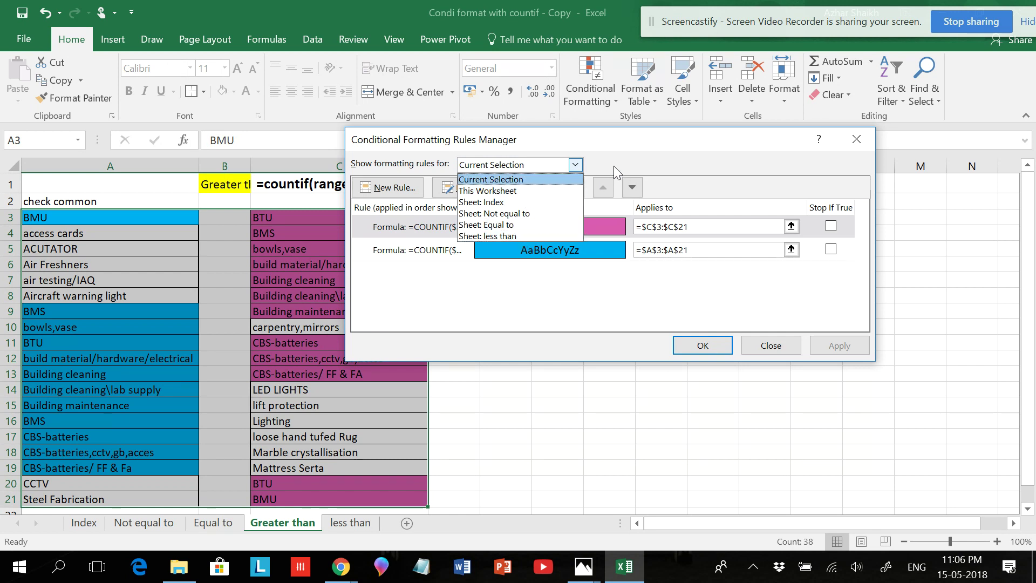
click(603, 147)
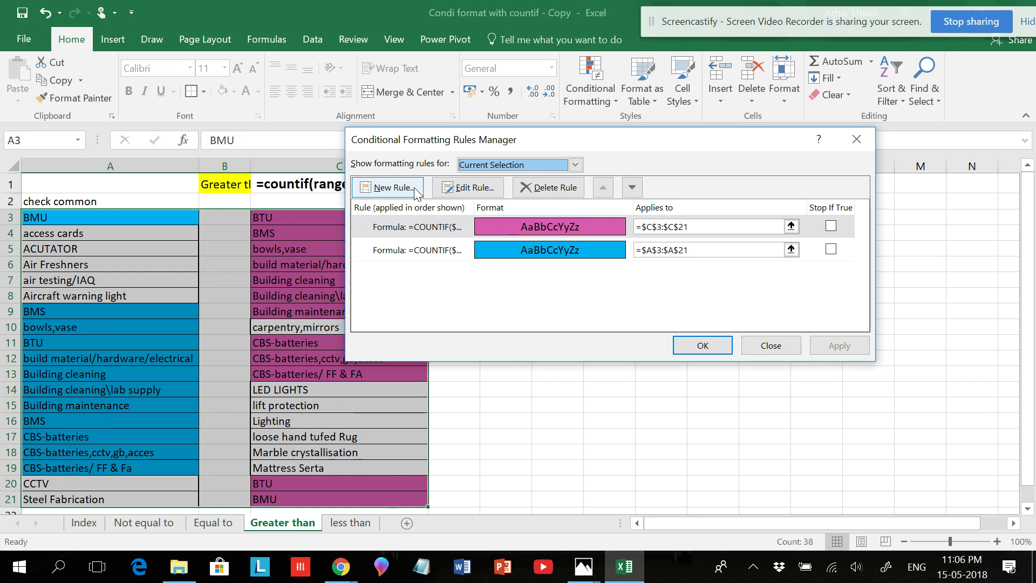
click(426, 227)
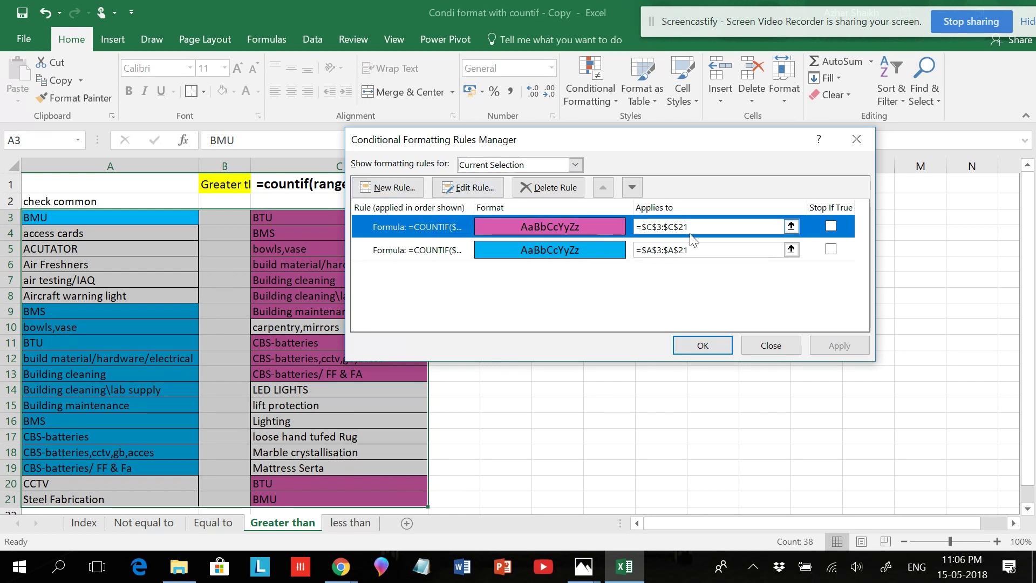
click(467, 187)
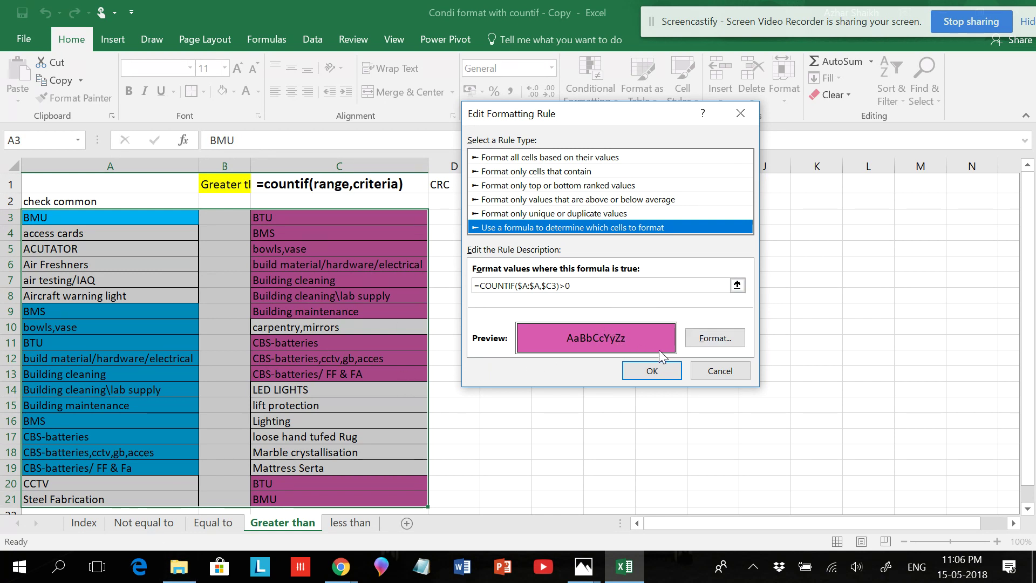
click(701, 367)
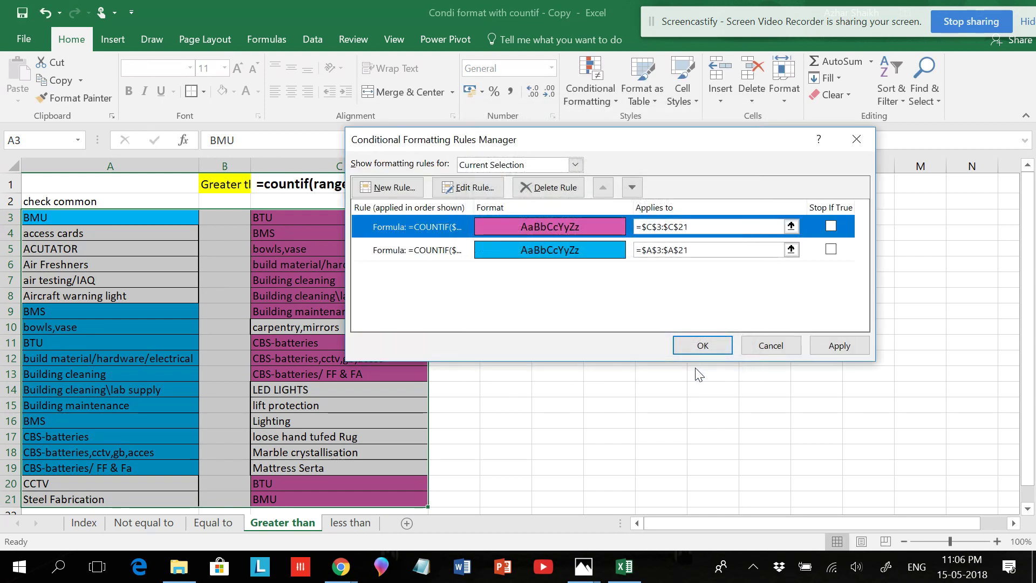
click(776, 348)
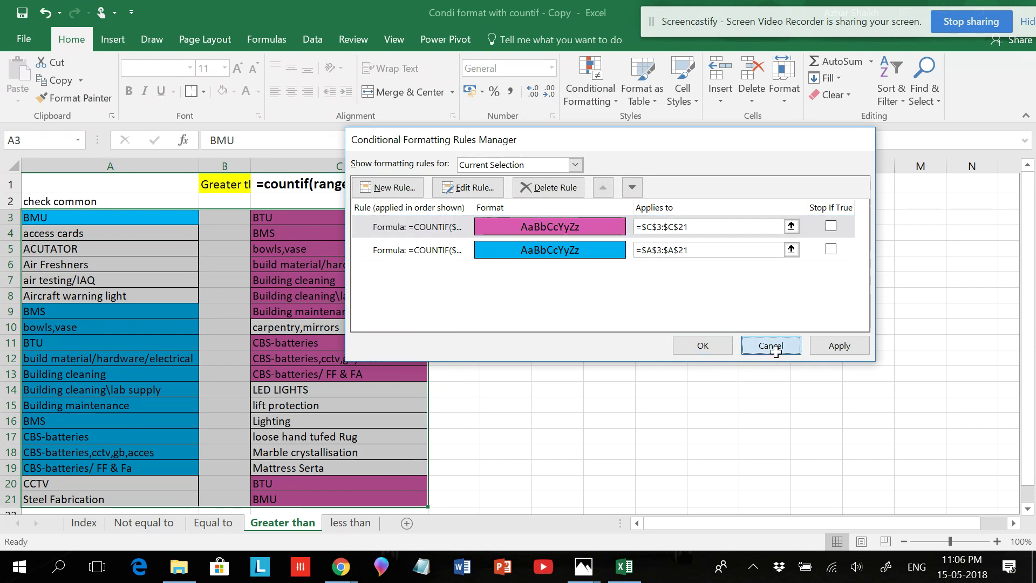
Step: Review the Less than condition on the Index sheet and compare it with the lists on the less than sheet
click(82, 524)
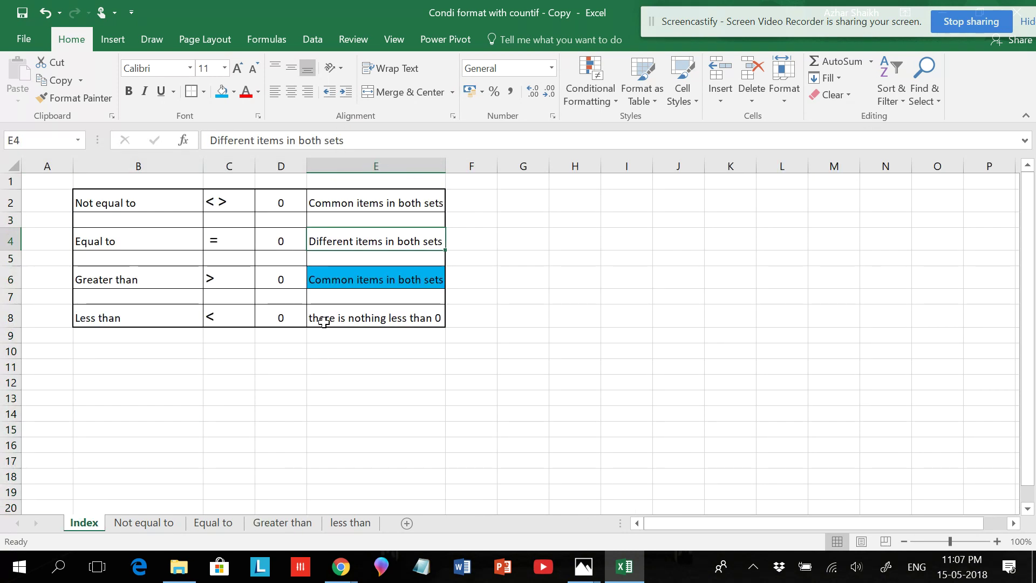
click(106, 316)
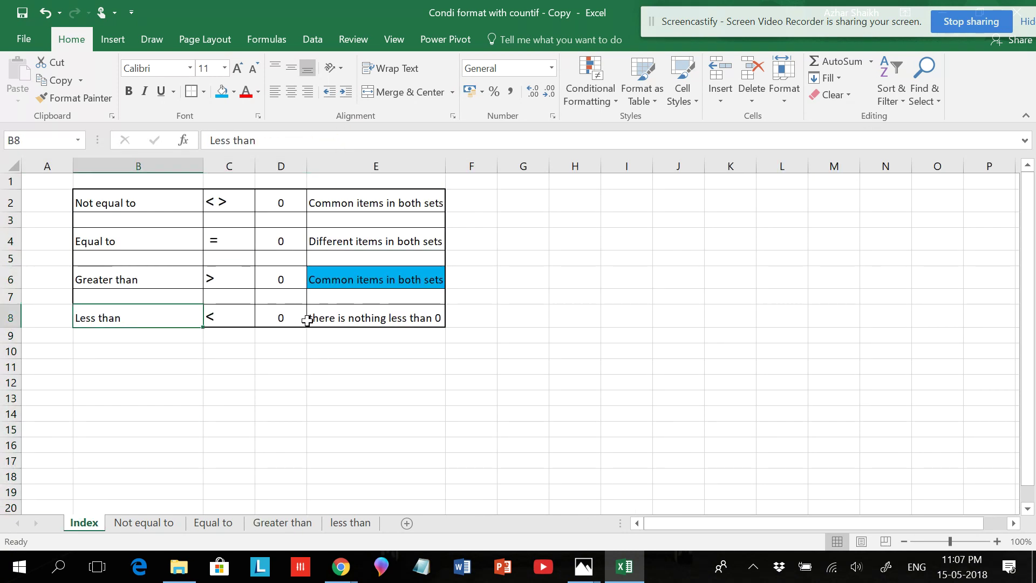
click(328, 318)
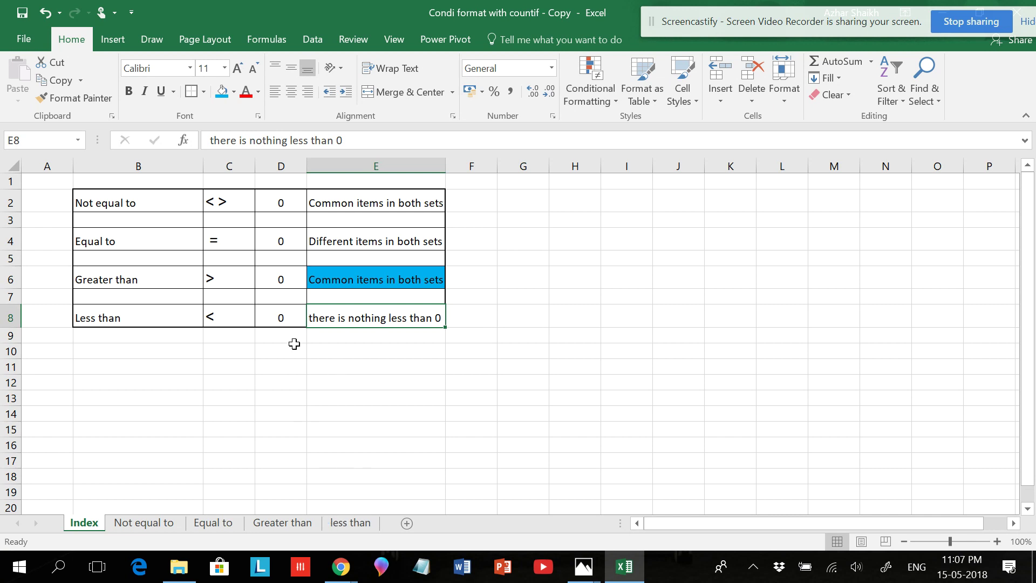
click(353, 523)
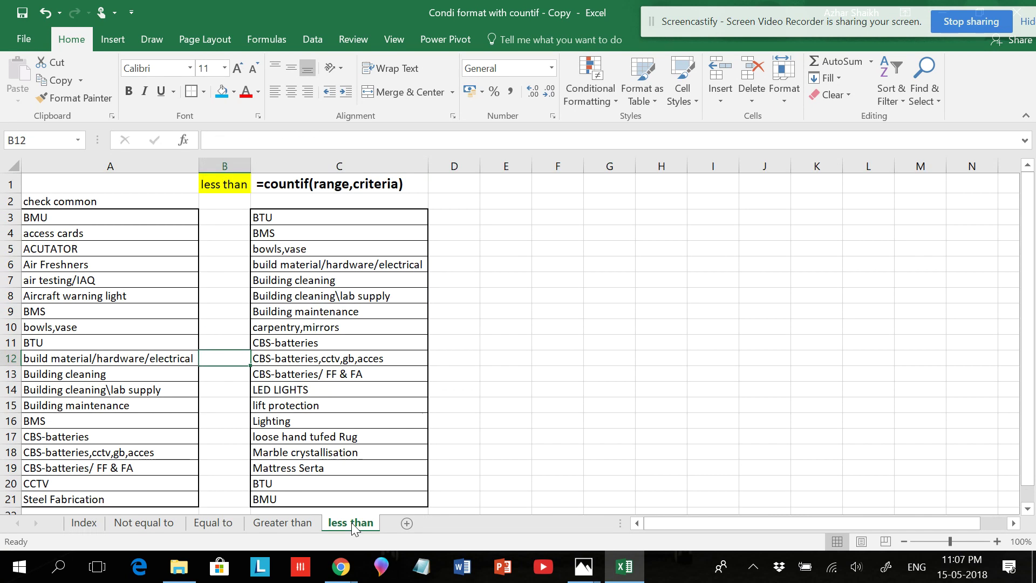
Step: Clear the conditional formatting rules from only the selected cell B4 on the Greater than sheet
click(280, 523)
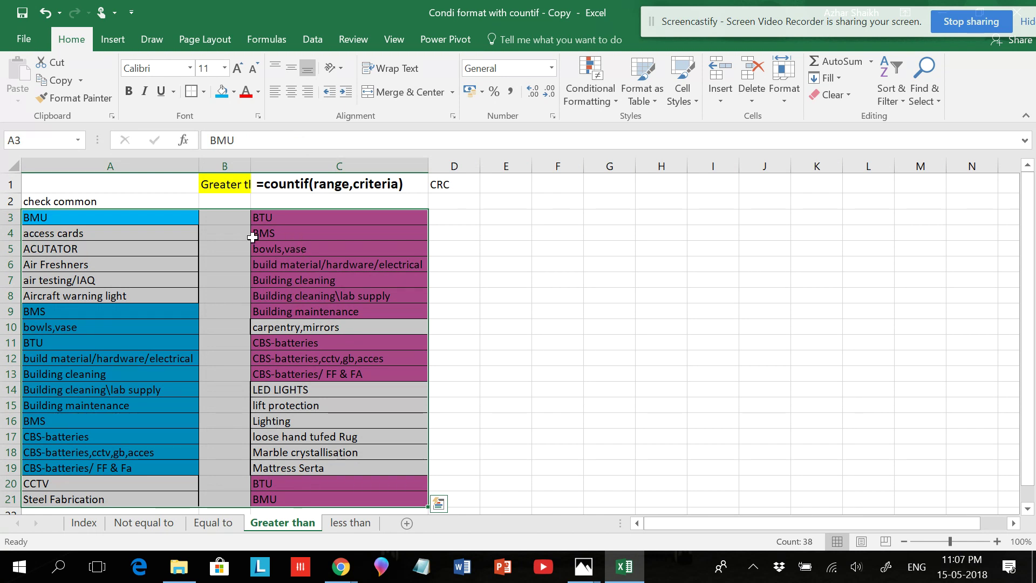
click(234, 238)
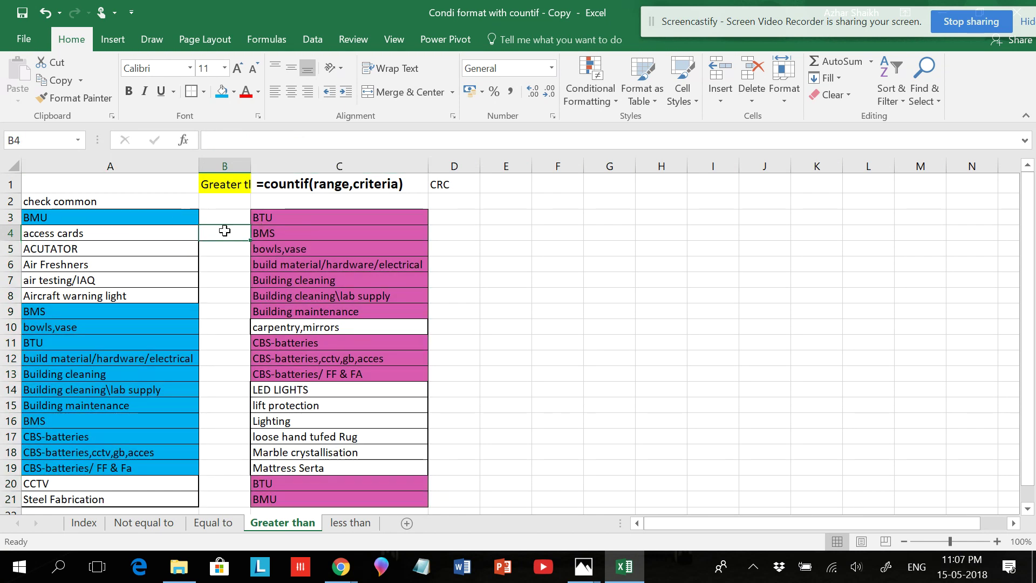
click(608, 103)
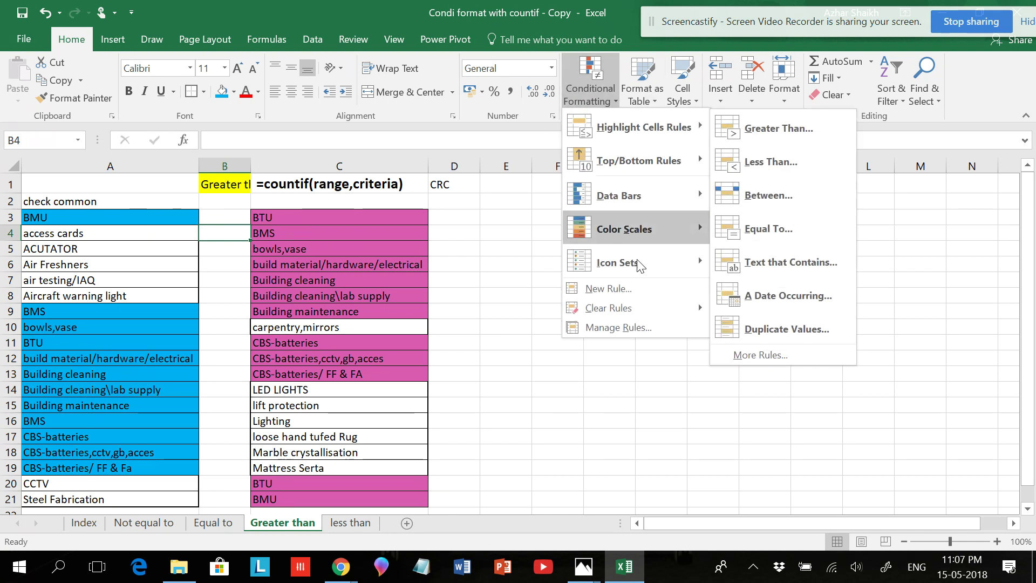
mouse_move(621, 309)
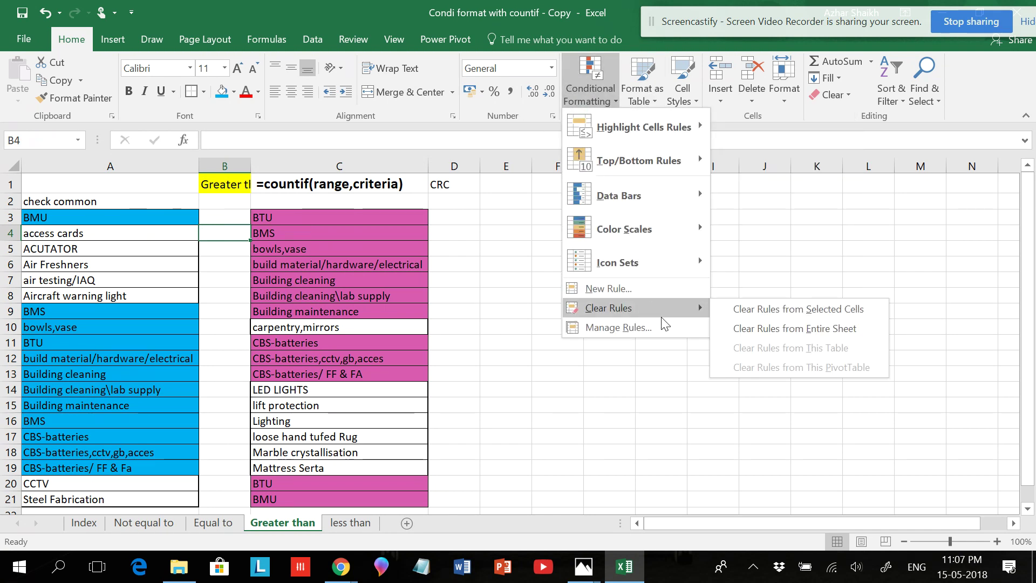
click(788, 316)
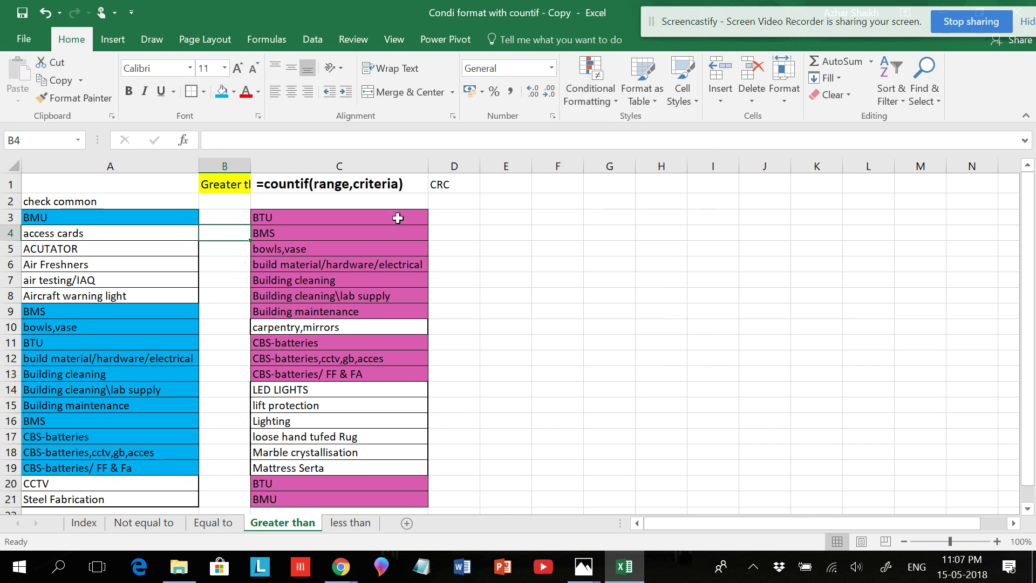
Step: With the column C list selected, examine the options for clearing conditional formatting rules, and leave without clearing any
drag(398, 217, 439, 503)
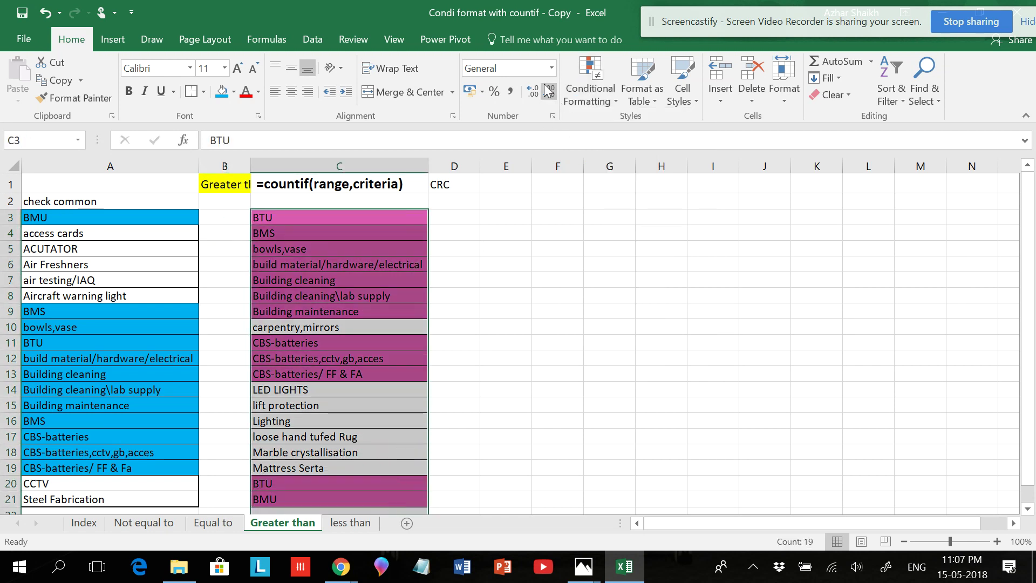
click(592, 100)
mouse_move(680, 310)
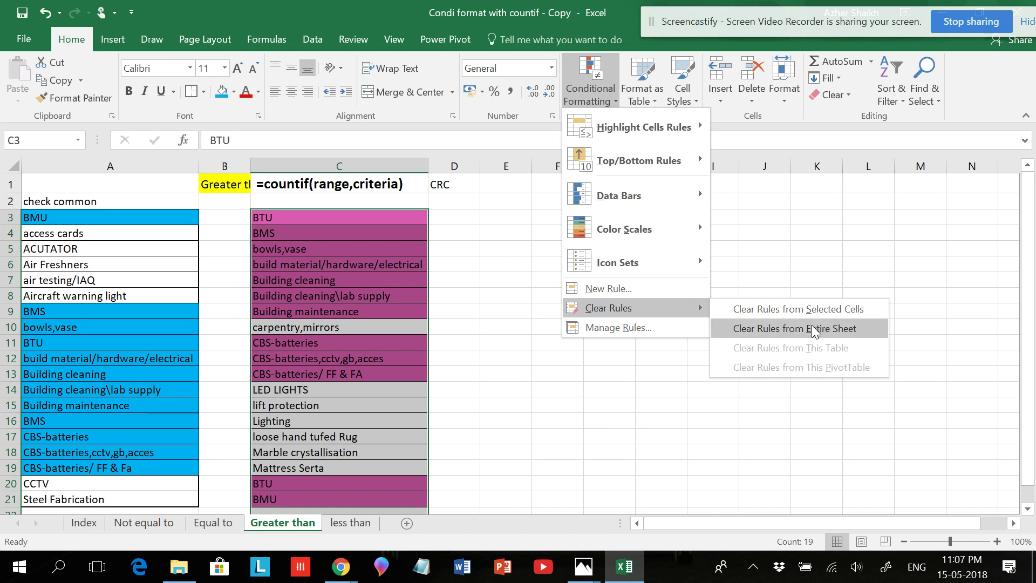
mouse_move(605, 160)
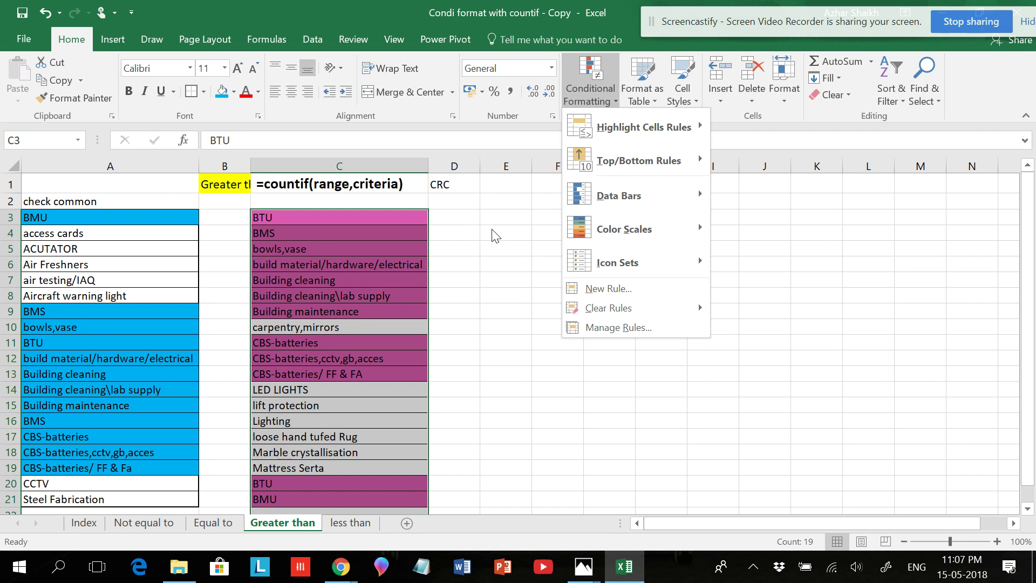
click(477, 218)
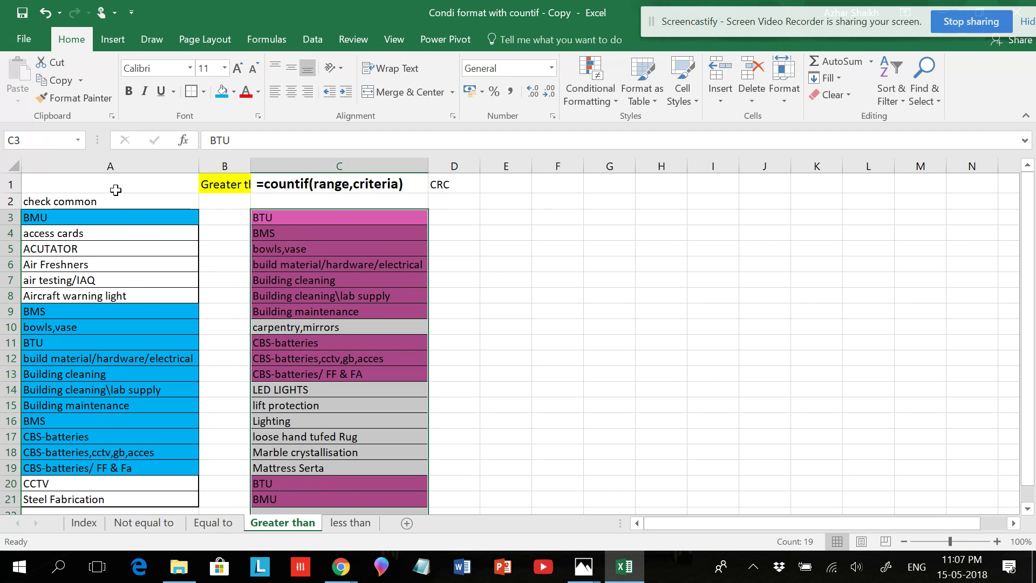
click(311, 158)
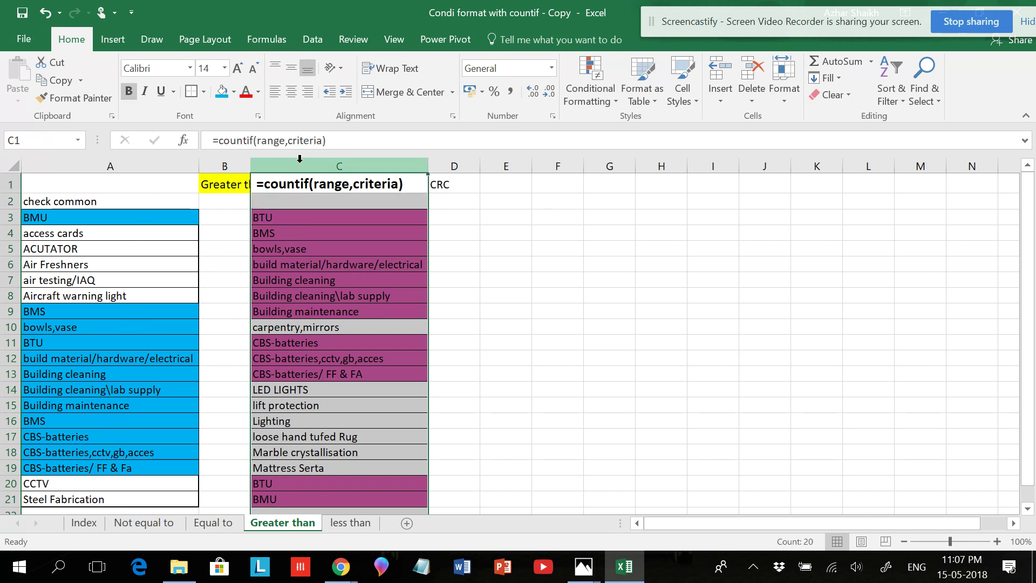
click(147, 162)
click(373, 224)
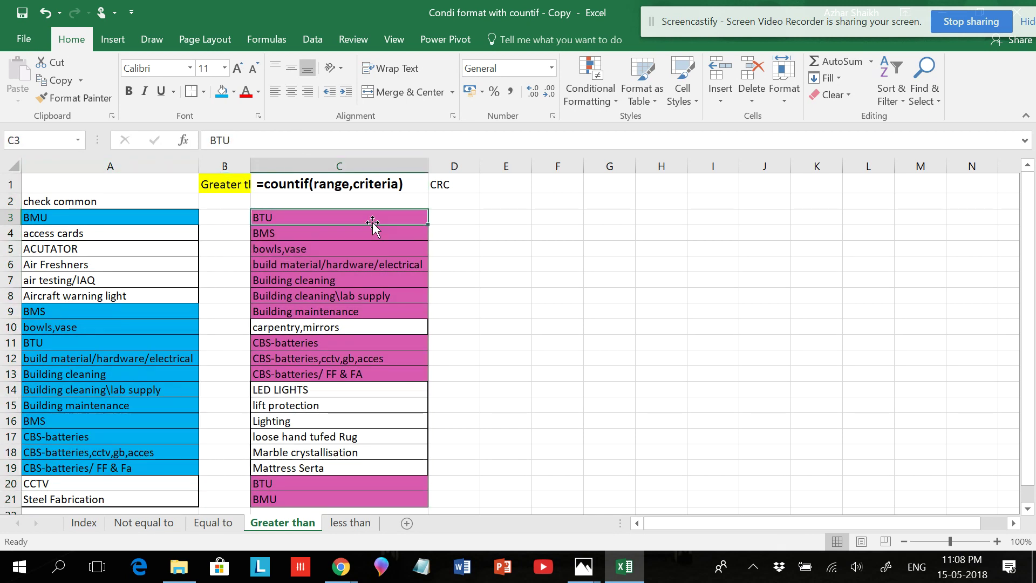